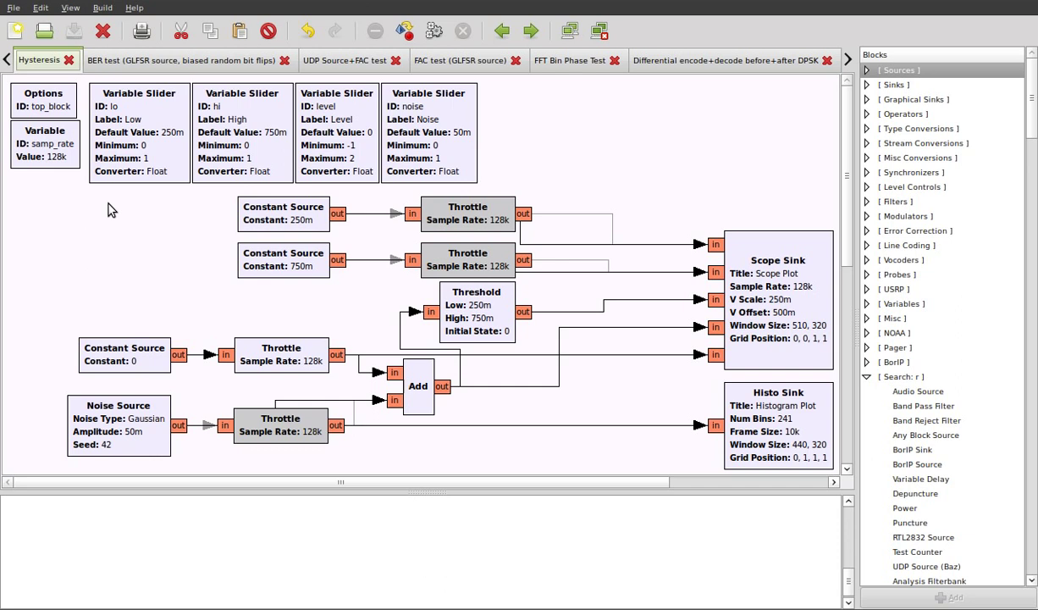
Inspect the Threshold block's parameters, then select the Add, level Constant Source and Noise Source blocks
{"action": "double_click", "coordinate": [510, 306]}
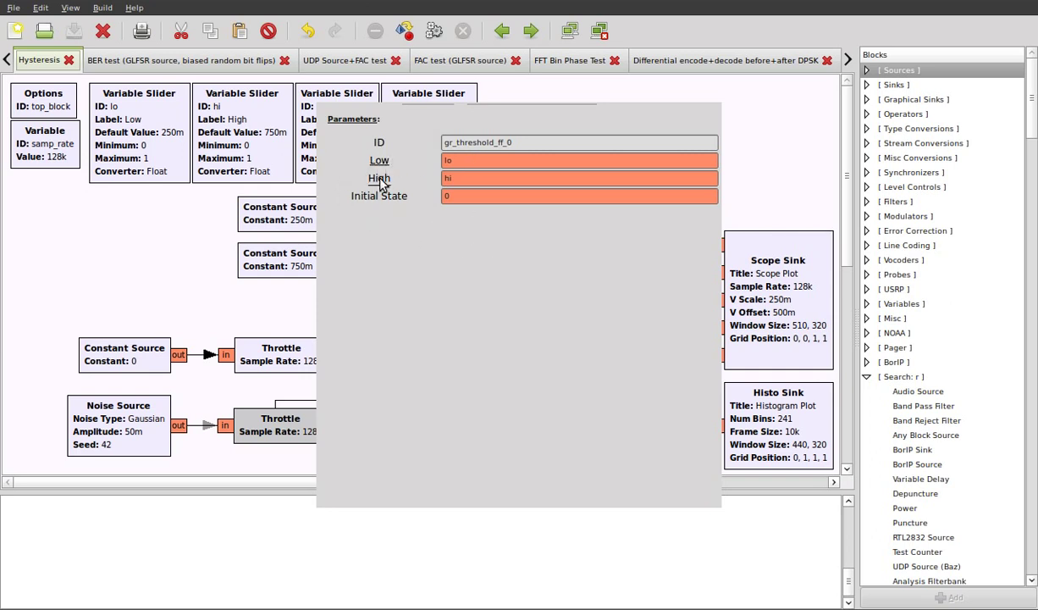
{"action": "left_click", "coordinate": [635, 488]}
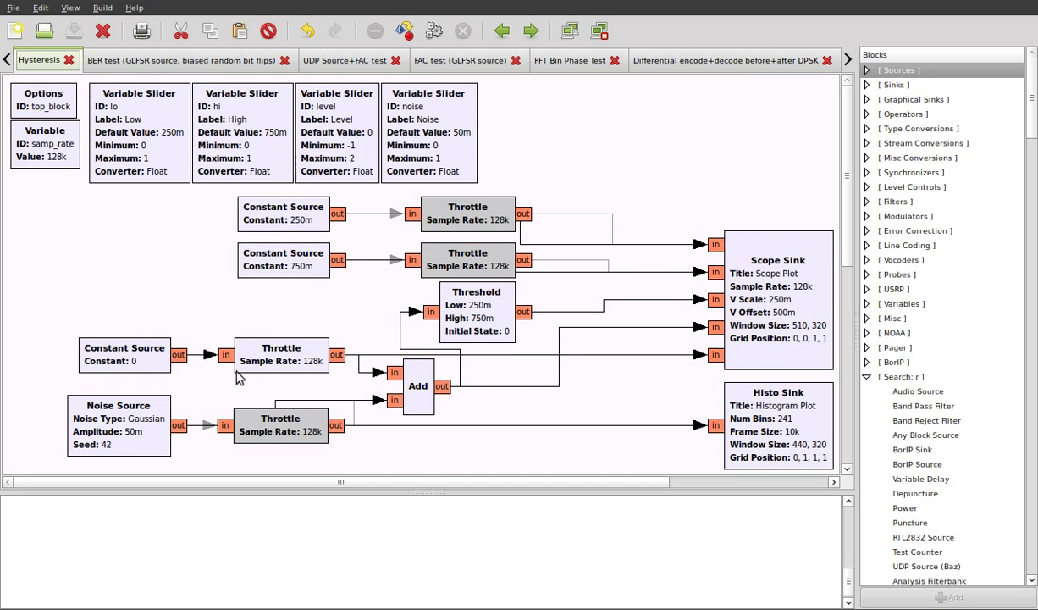
{"action": "left_click", "coordinate": [417, 387]}
{"action": "left_click", "coordinate": [96, 361]}
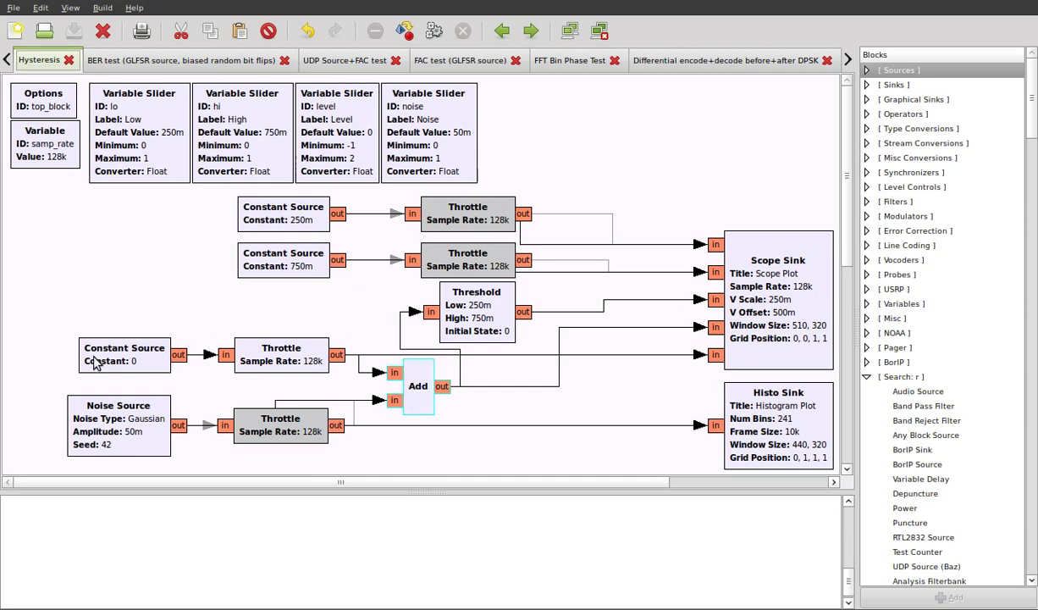
{"action": "left_click", "coordinate": [157, 441]}
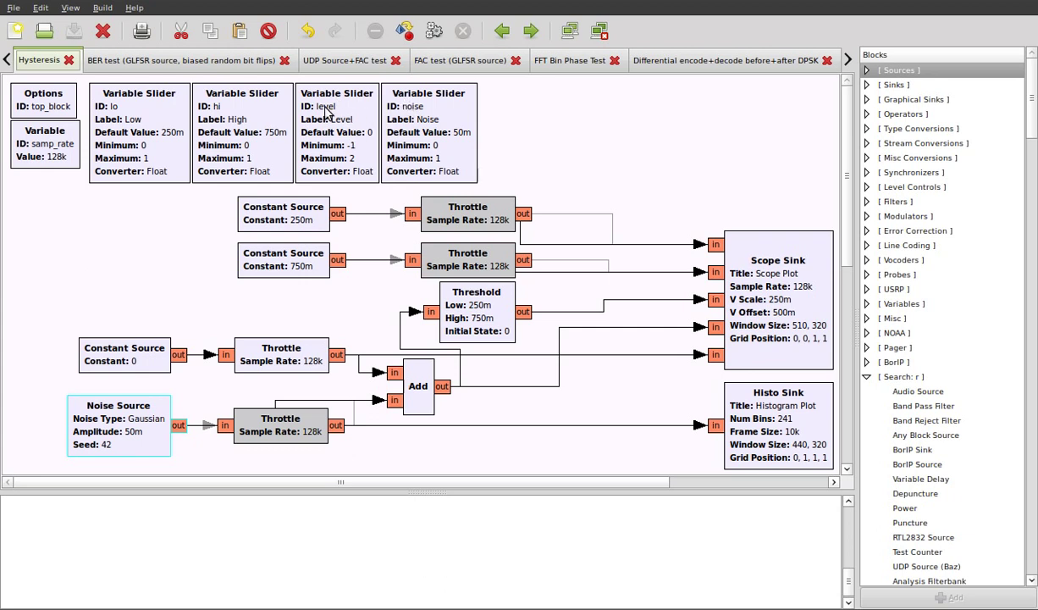
Review the level Constant Source and Noise Source parameters without changing them
{"action": "double_click", "coordinate": [163, 348]}
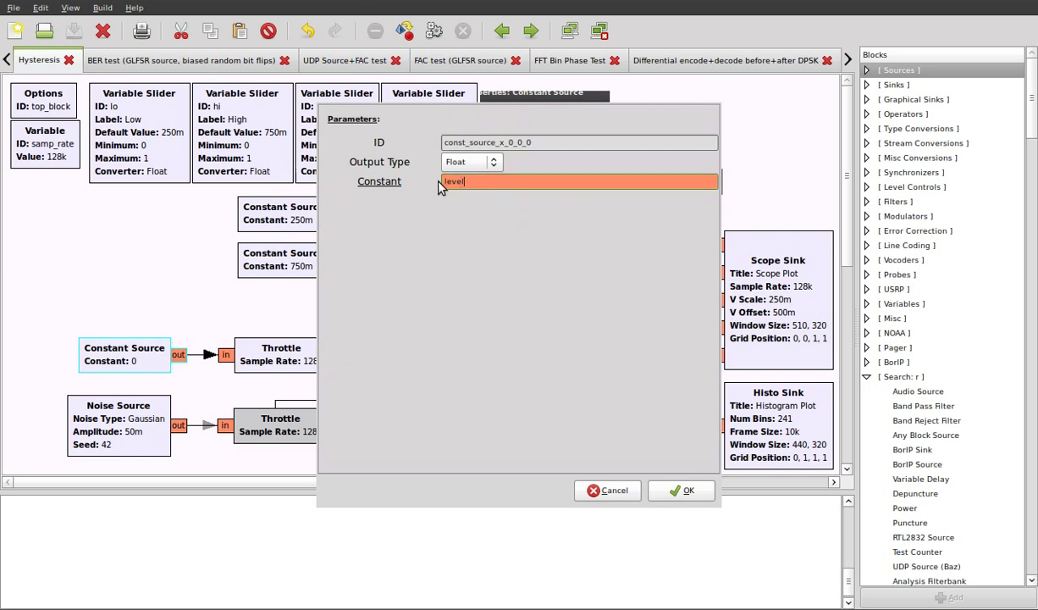
{"action": "left_click", "coordinate": [607, 491]}
{"action": "left_click", "coordinate": [144, 447]}
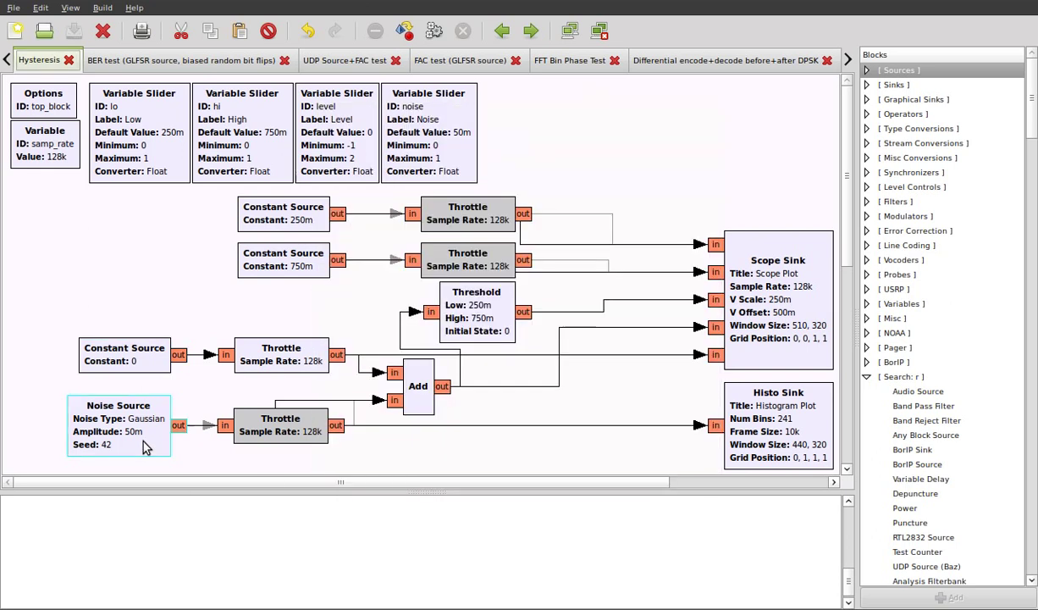
{"action": "double_click", "coordinate": [144, 447]}
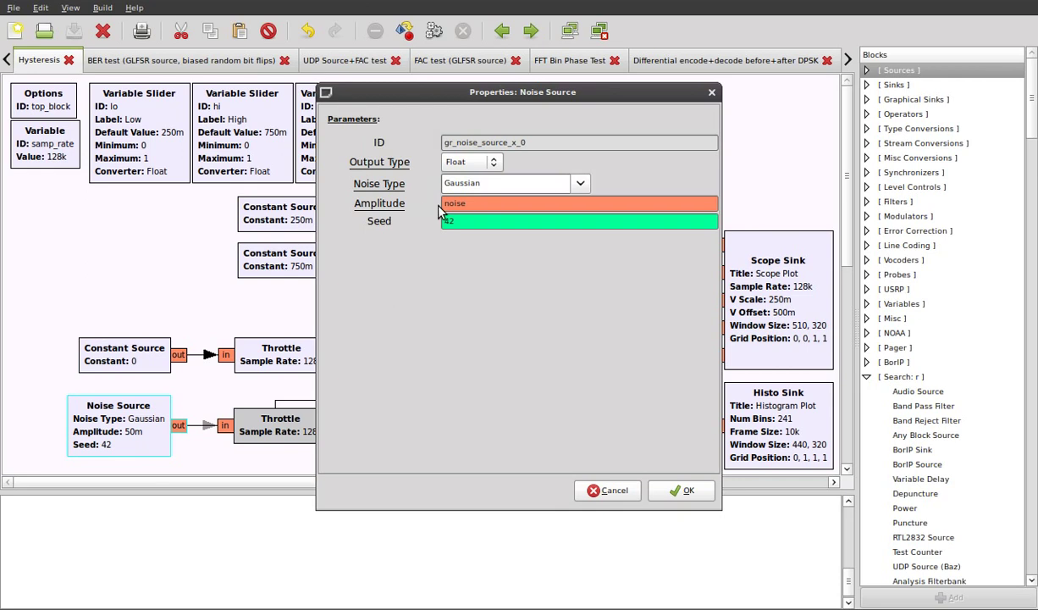
{"action": "left_click", "coordinate": [608, 491]}
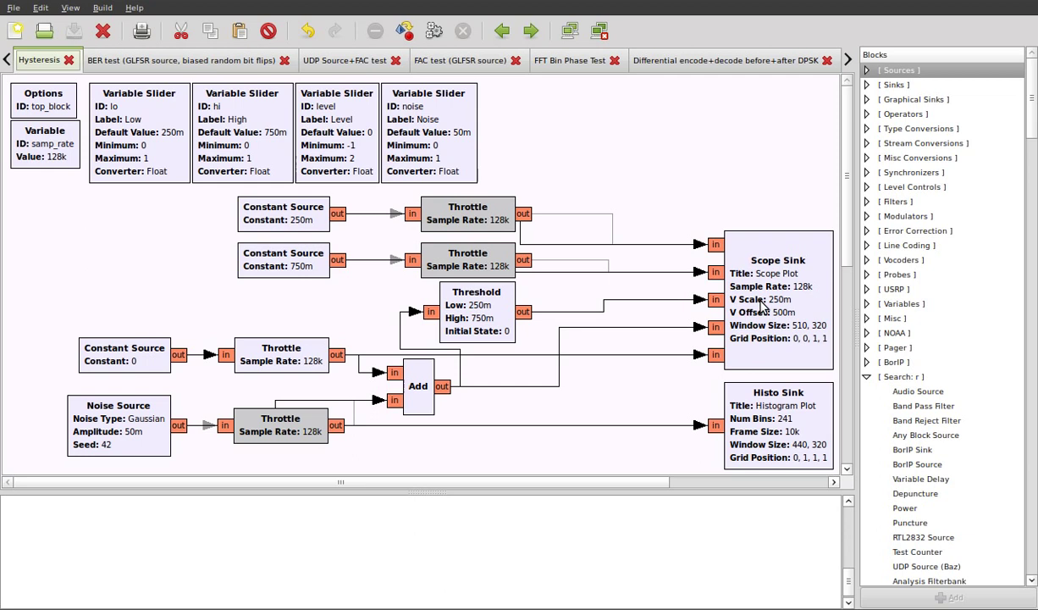
Trace the Add and Throttle wires into the Scope Sink and review the 250m and 750m Constant Sources
{"action": "left_click", "coordinate": [649, 327]}
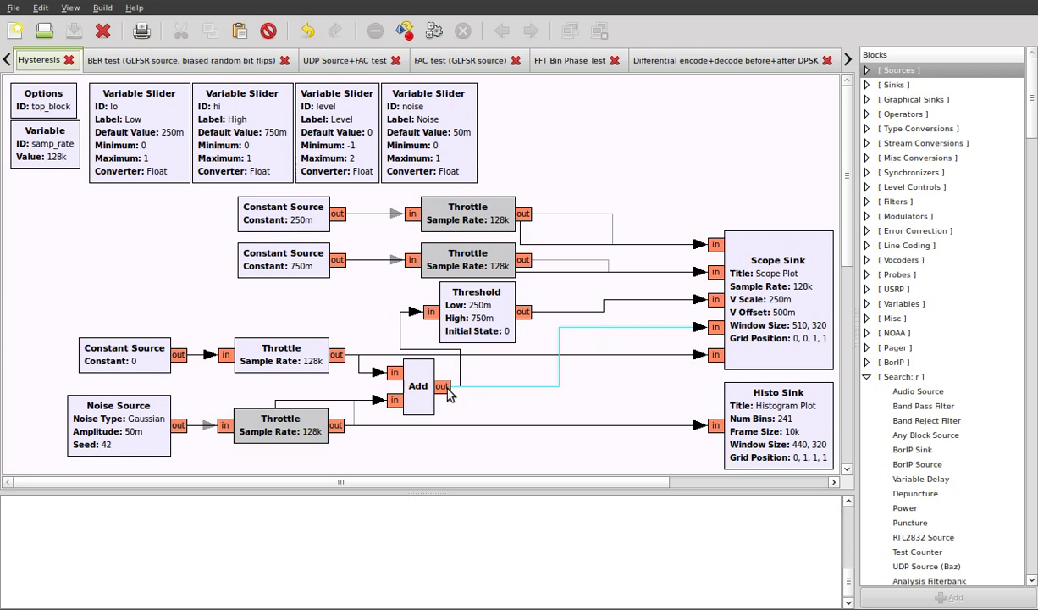
{"action": "left_click", "coordinate": [629, 356]}
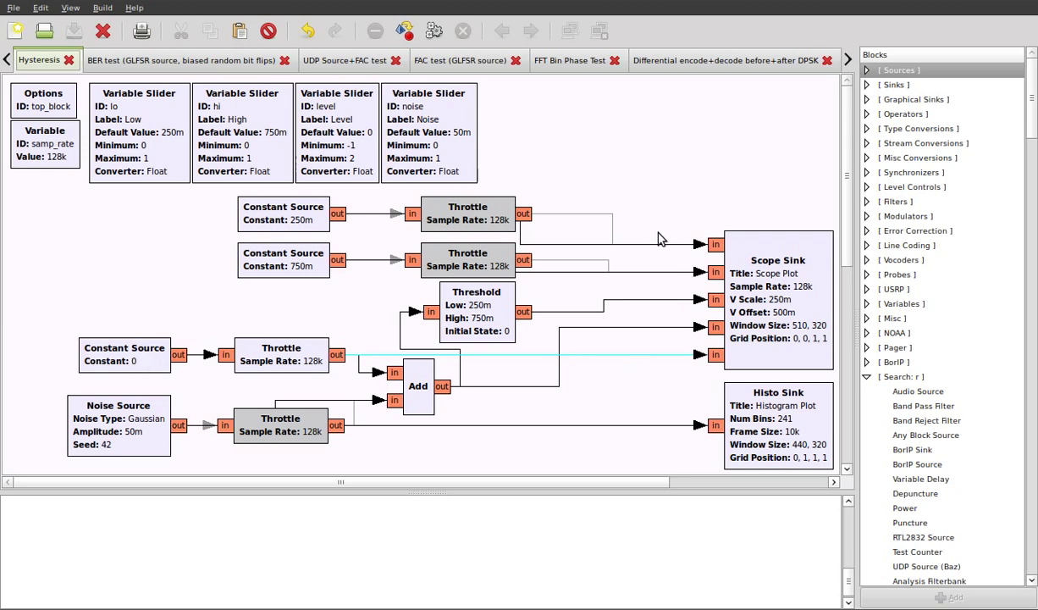
{"action": "left_click", "coordinate": [310, 272]}
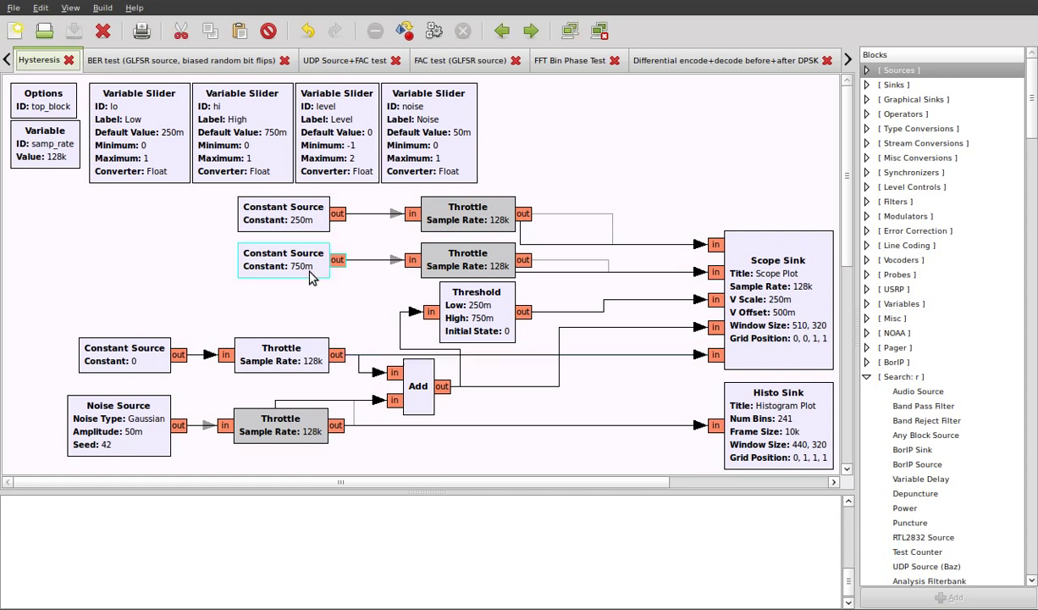
{"action": "double_click", "coordinate": [313, 224]}
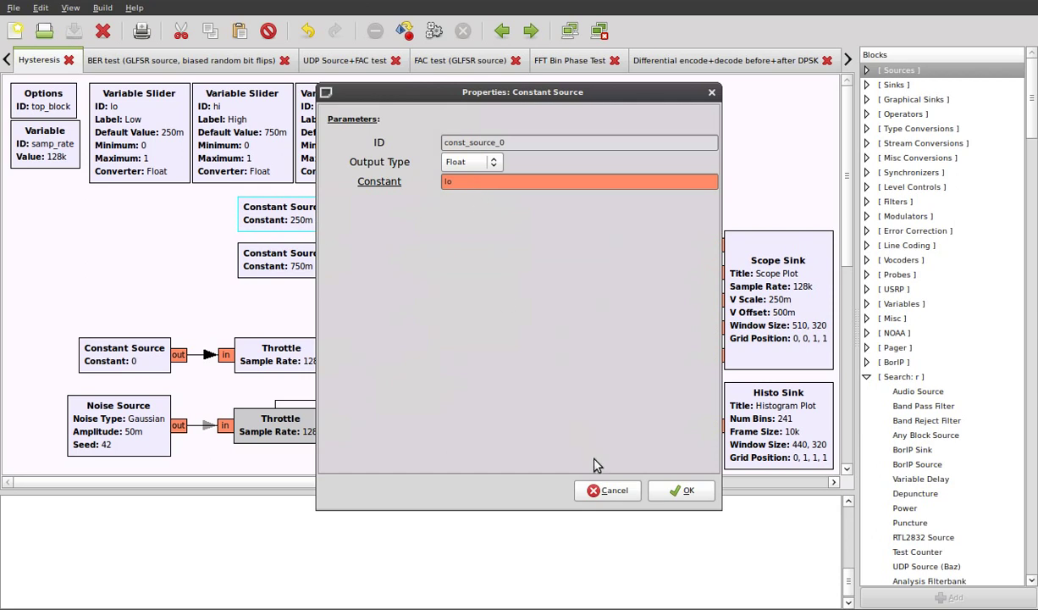
{"action": "left_click", "coordinate": [601, 486]}
{"action": "double_click", "coordinate": [310, 266]}
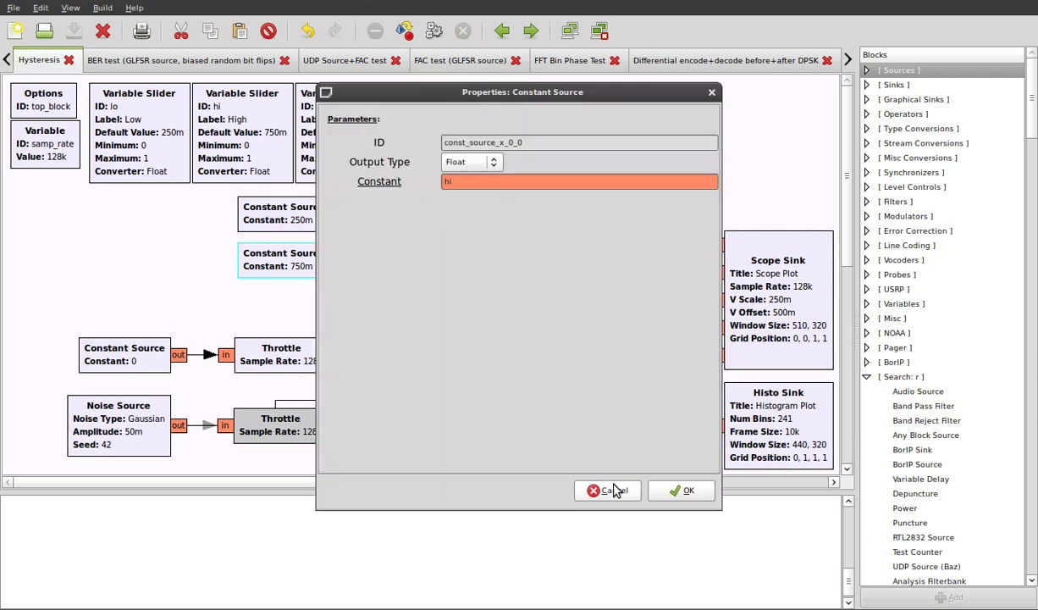
{"action": "left_click", "coordinate": [618, 491]}
Recheck the Threshold parameters, then select and deselect the Noise Source block
{"action": "double_click", "coordinate": [508, 321]}
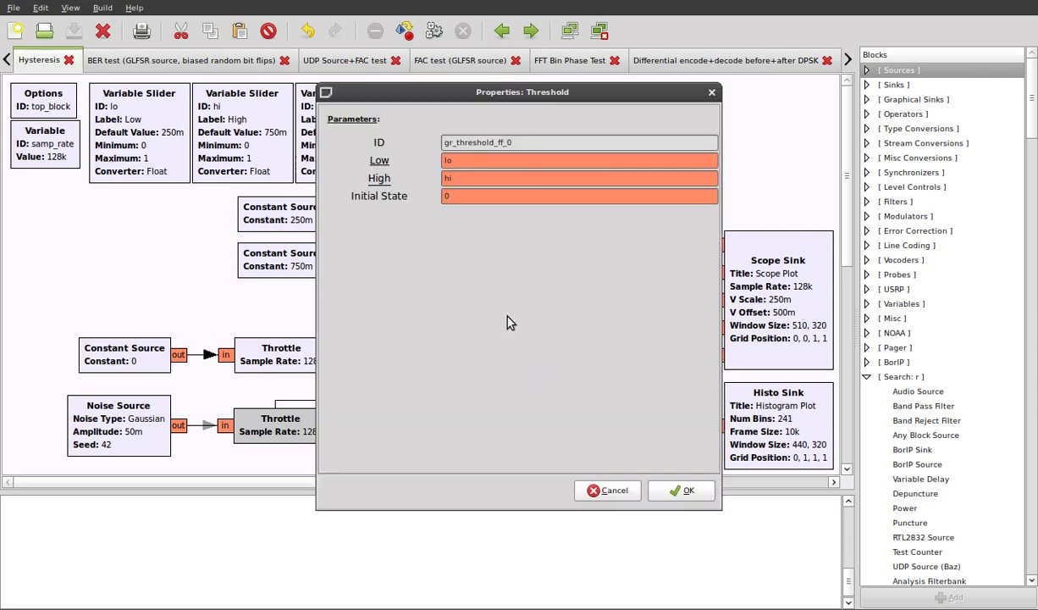
{"action": "left_click", "coordinate": [607, 490]}
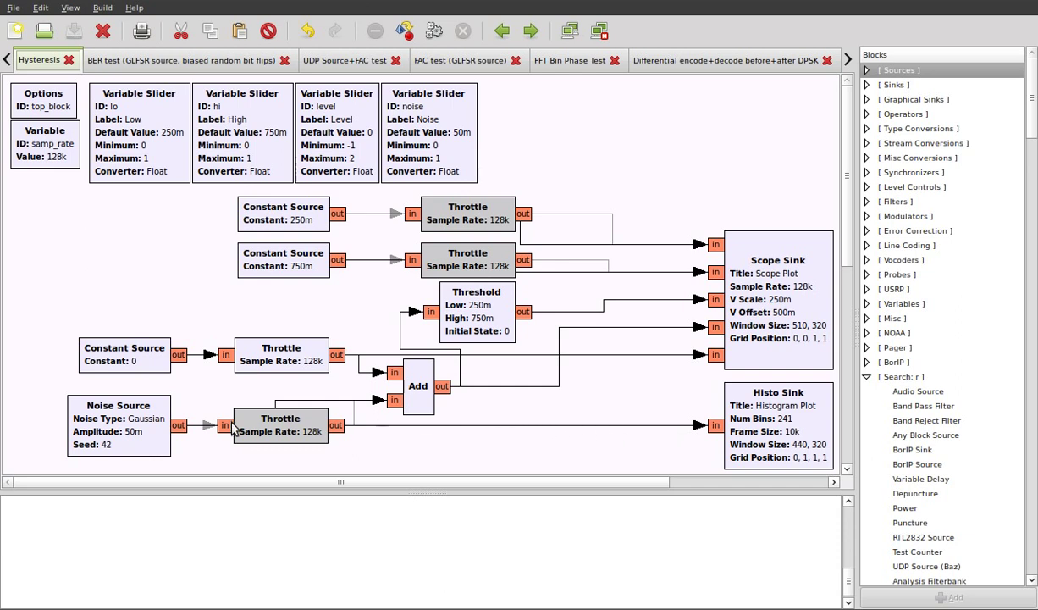
{"action": "left_click", "coordinate": [152, 428]}
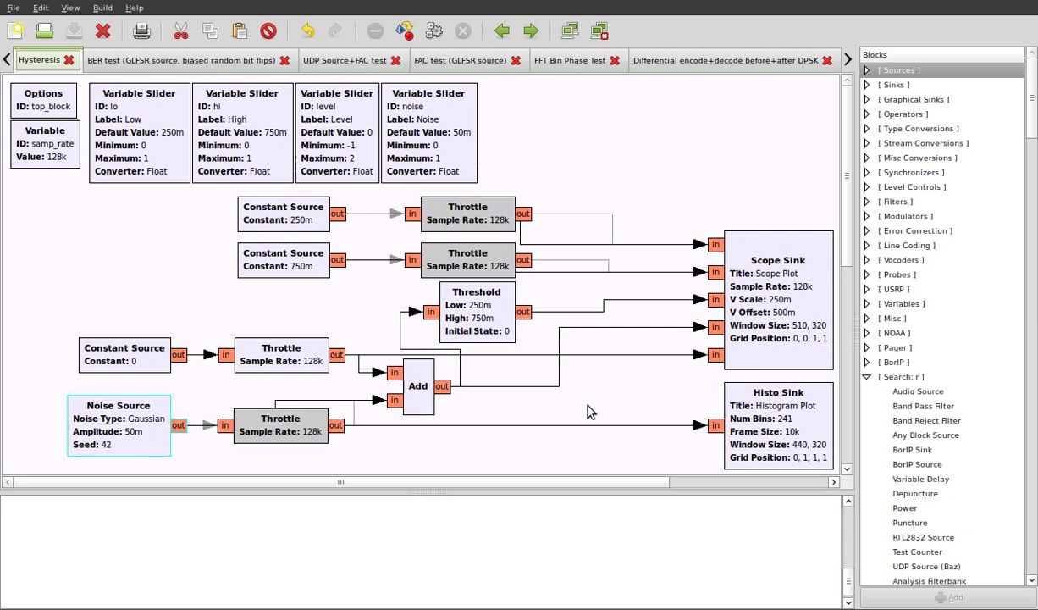
{"action": "left_click", "coordinate": [638, 405]}
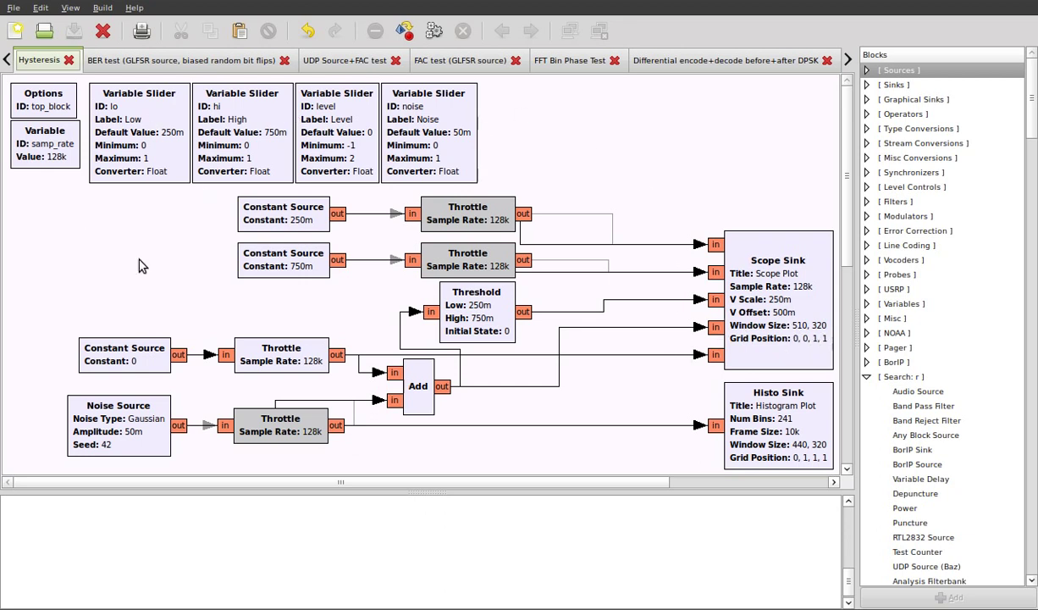
Run the Hysteresis flowgraph to bring up live Scope and Histogram plots with Low at 250m
{"action": "left_click", "coordinate": [434, 33]}
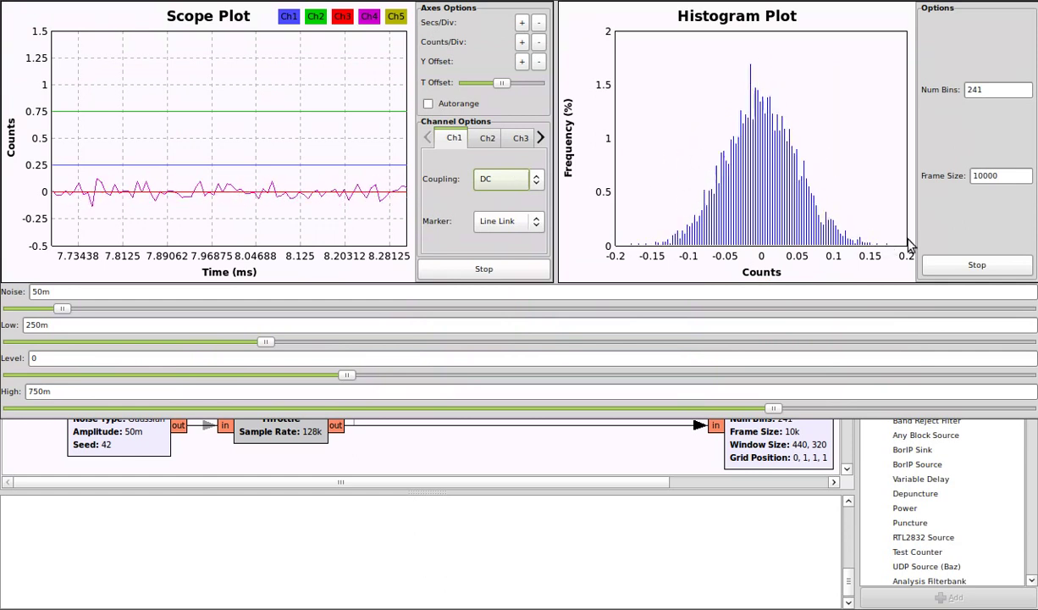
{"action": "left_click", "coordinate": [990, 175]}
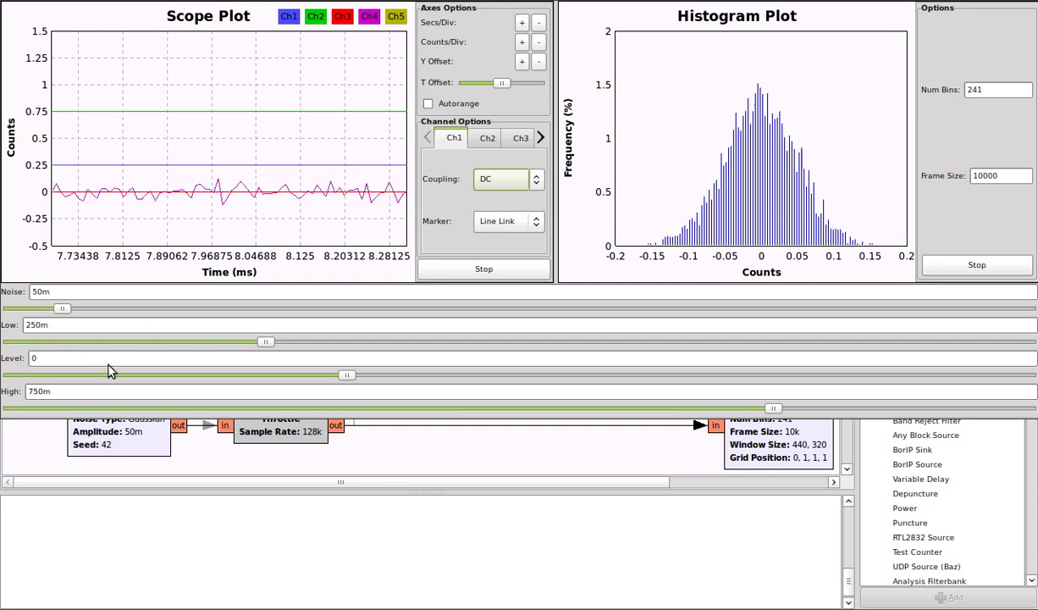
{"action": "mouse_move", "coordinate": [267, 342]}
{"action": "left_mouse_down"}
{"action": "mouse_move", "coordinate": [230, 345]}
{"action": "mouse_move", "coordinate": [350, 345]}
{"action": "mouse_move", "coordinate": [269, 345]}
{"action": "left_mouse_up"}
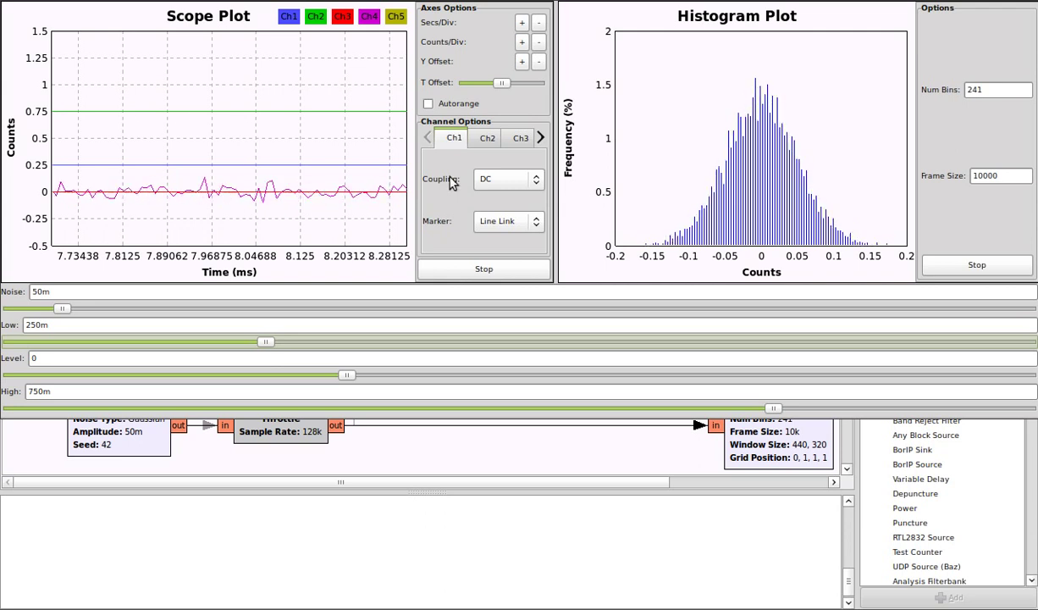
Set the Ch1 and Ch2 markers to Dot Large, then slide Level up to 560m
{"action": "left_click", "coordinate": [491, 219]}
{"action": "left_click", "coordinate": [495, 233]}
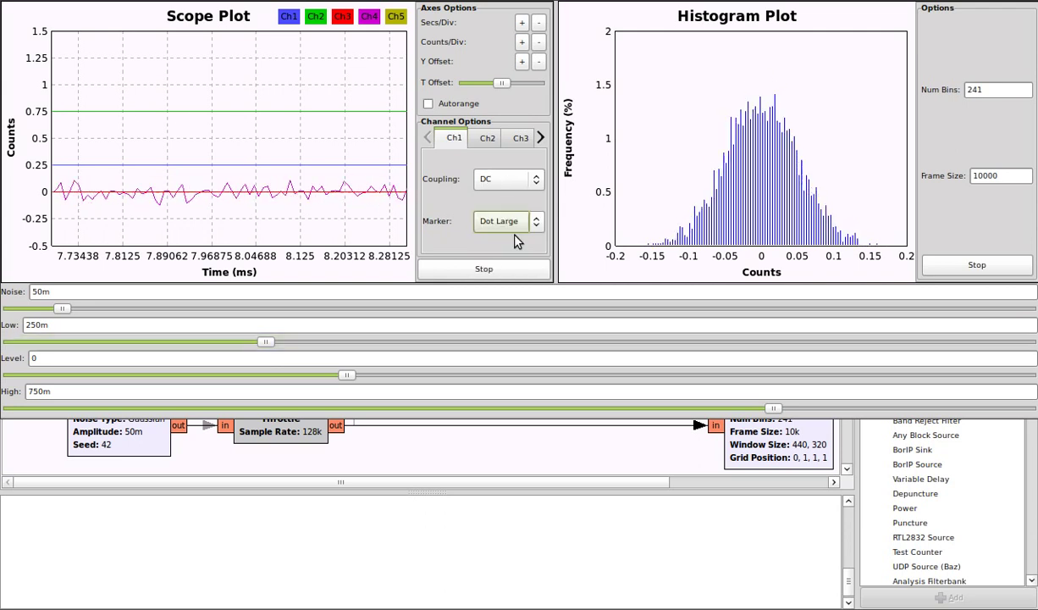
{"action": "left_click", "coordinate": [487, 138]}
{"action": "left_click", "coordinate": [499, 219]}
{"action": "left_click", "coordinate": [513, 236]}
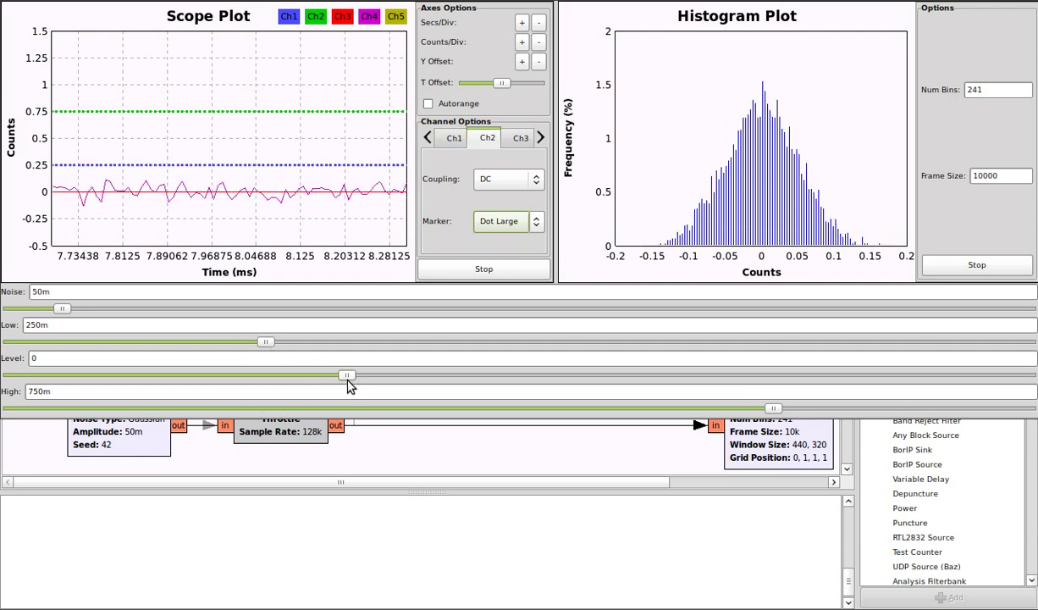
{"action": "left_click_drag", "start_coordinate": [347, 377], "coordinate": [386, 378]}
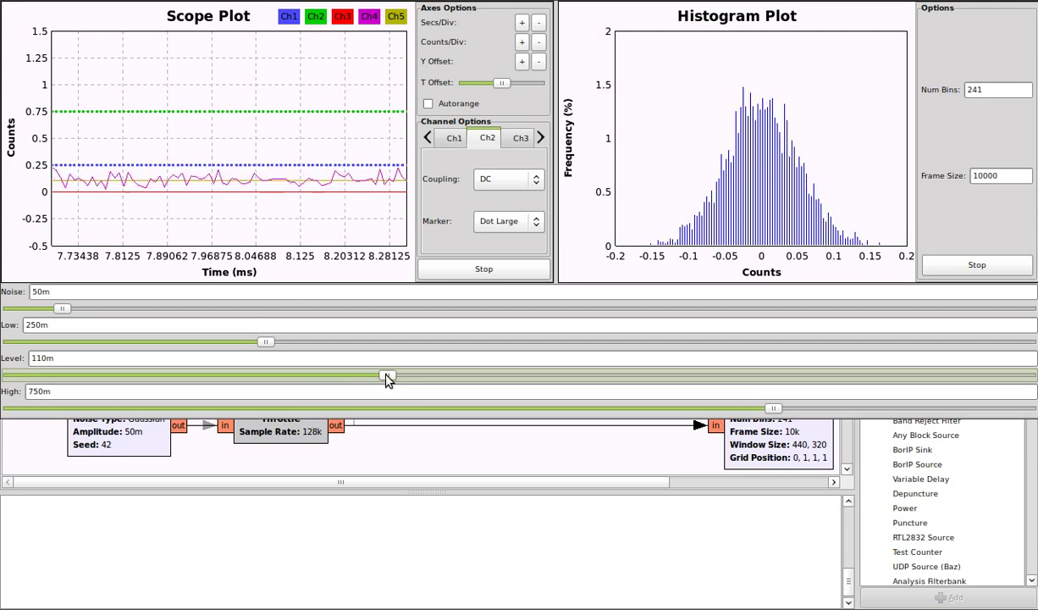
{"action": "left_click_drag", "start_coordinate": [386, 378], "coordinate": [538, 386]}
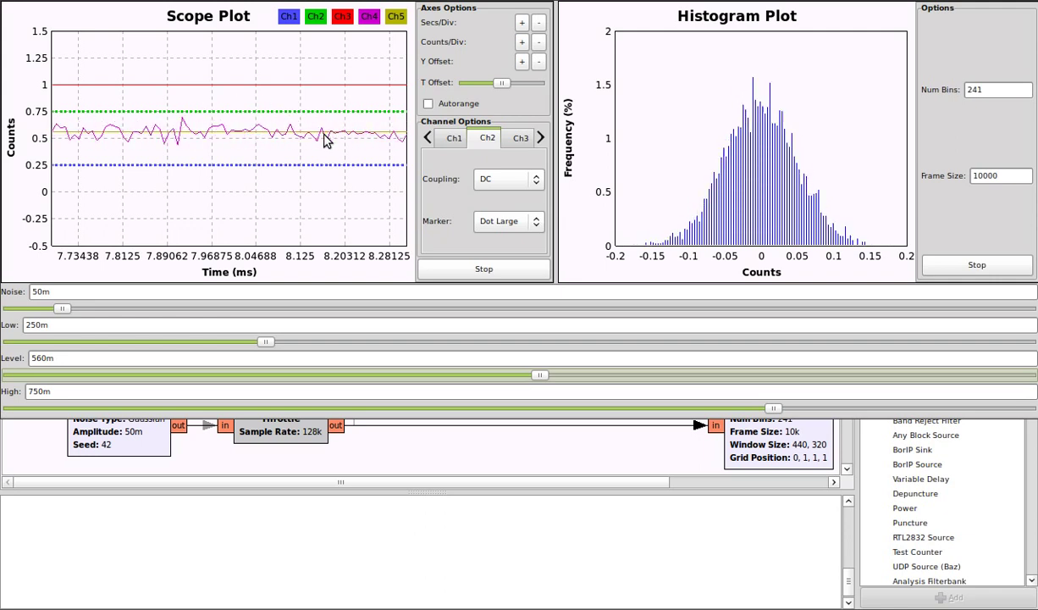
Set the scope trigger to Normal mode, Neg slope, on Ch 4
{"action": "left_click", "coordinate": [520, 138]}
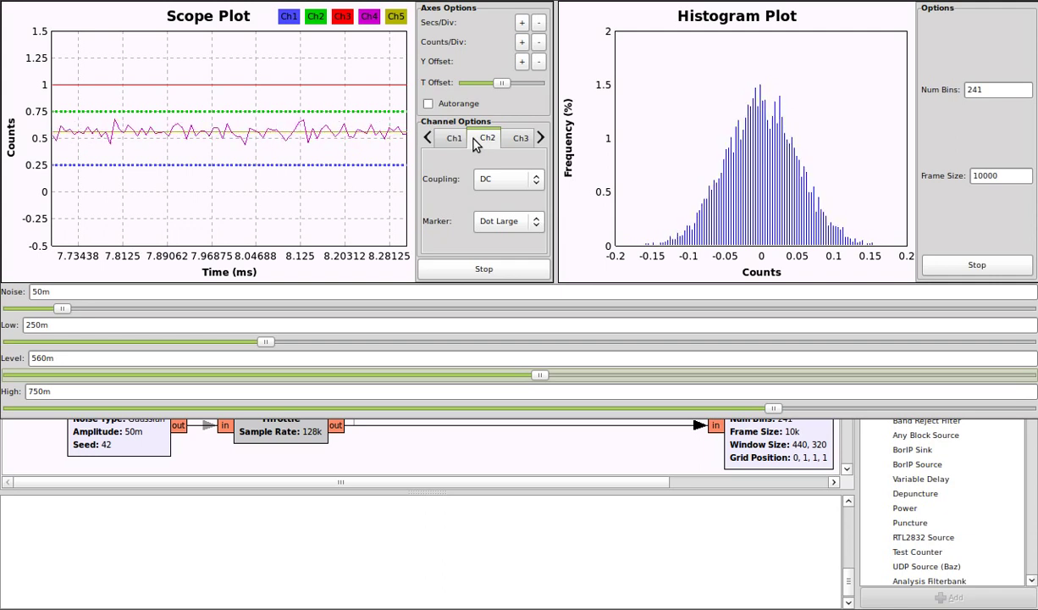
{"action": "scroll", "coordinate": [476, 142], "scroll_direction": "down", "scroll_amount": 2}
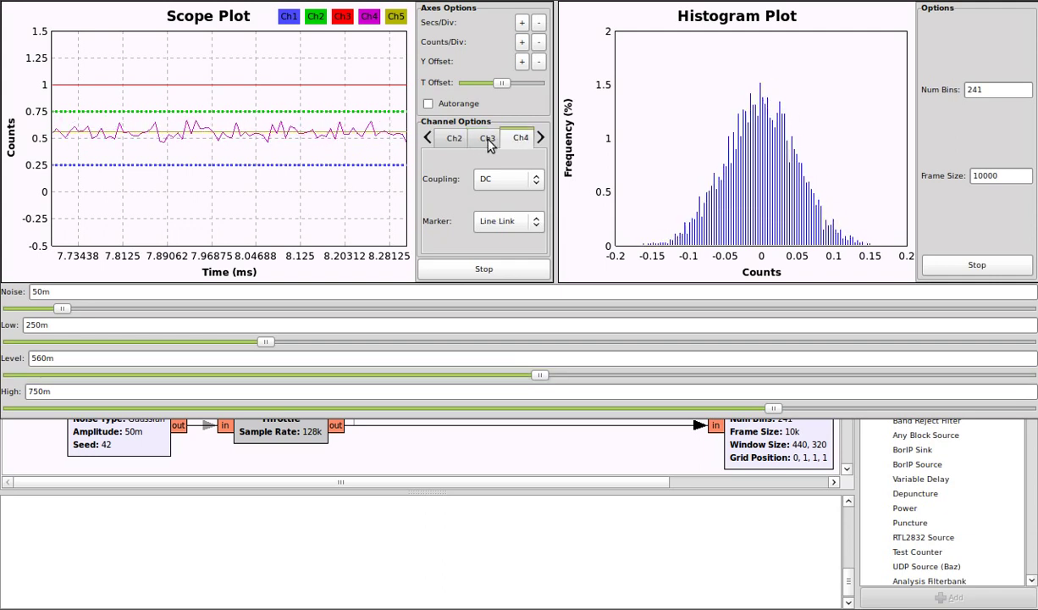
{"action": "scroll", "coordinate": [511, 146], "scroll_direction": "down", "scroll_amount": 1}
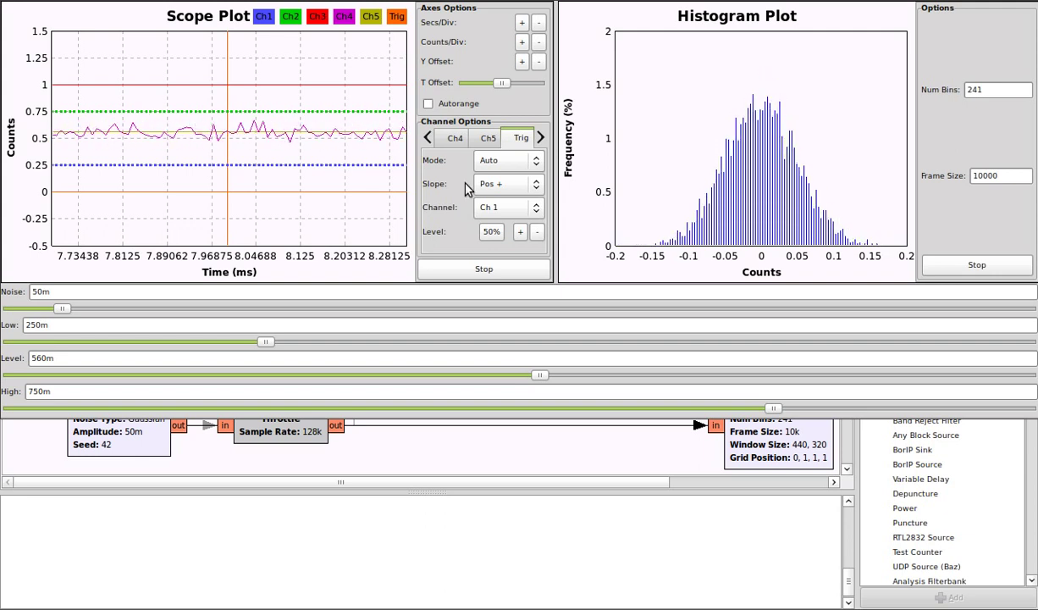
{"action": "left_click", "coordinate": [509, 161]}
{"action": "left_click", "coordinate": [501, 174]}
{"action": "left_click", "coordinate": [520, 186]}
{"action": "left_click", "coordinate": [523, 200]}
{"action": "left_click", "coordinate": [522, 210]}
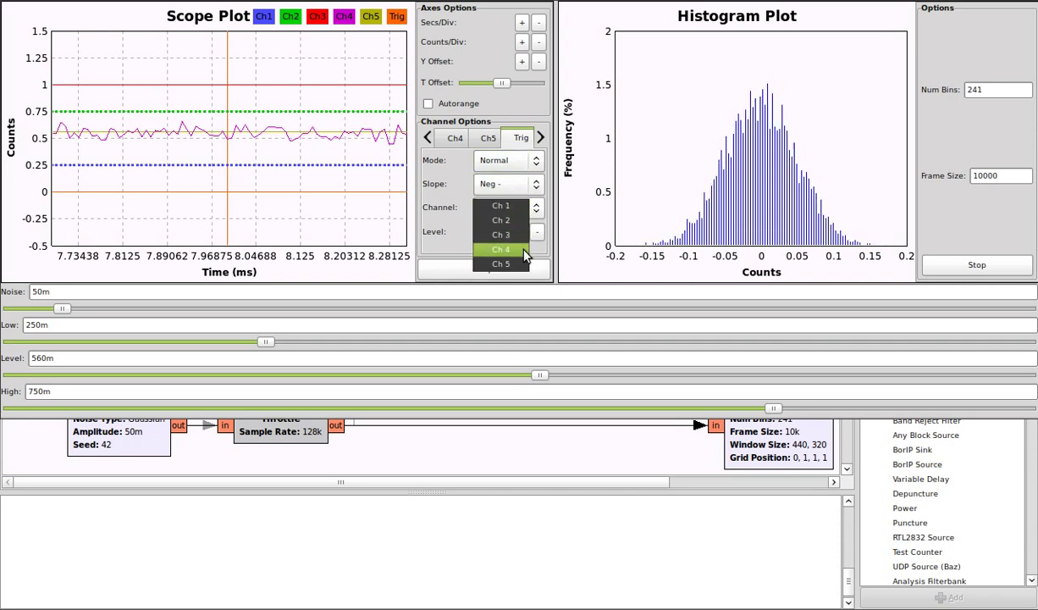
{"action": "left_click", "coordinate": [523, 248]}
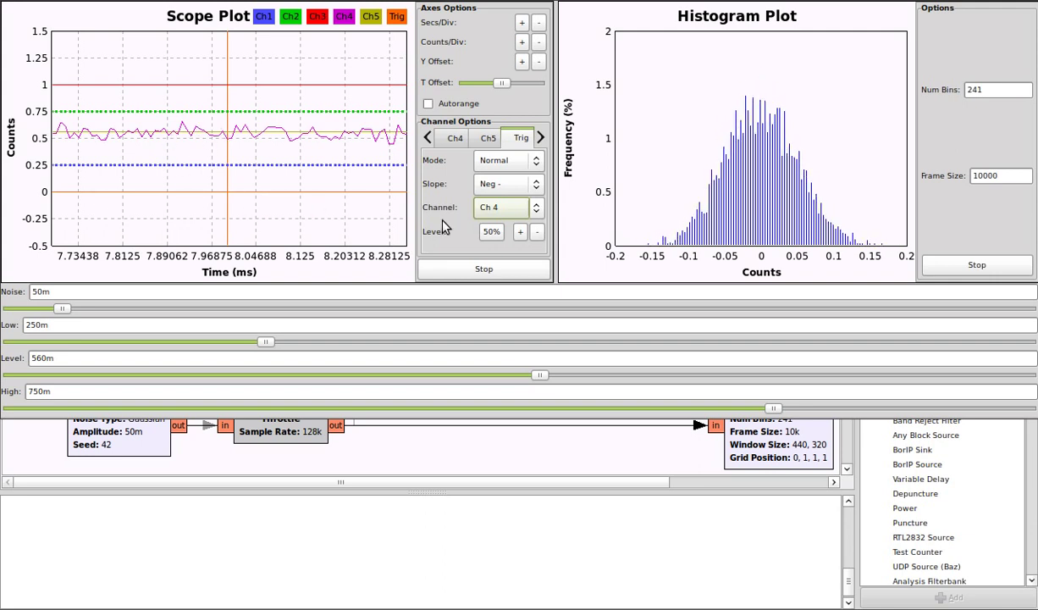
Raise the trigger level a few notches and zoom out the scope's time axis
{"action": "left_click", "coordinate": [520, 233]}
{"action": "left_click", "coordinate": [521, 234]}
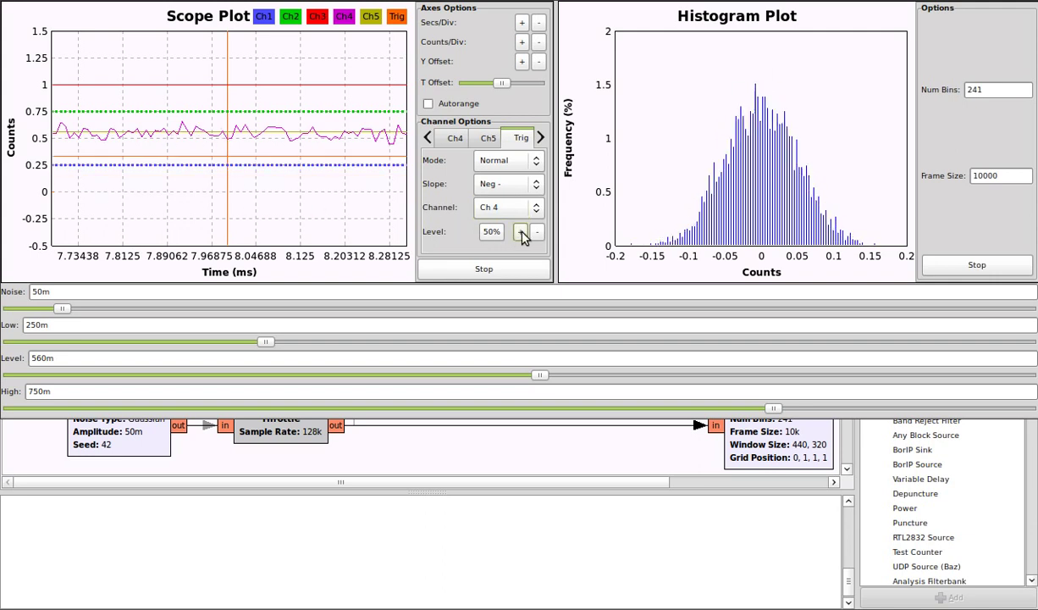
{"action": "left_click", "coordinate": [521, 236]}
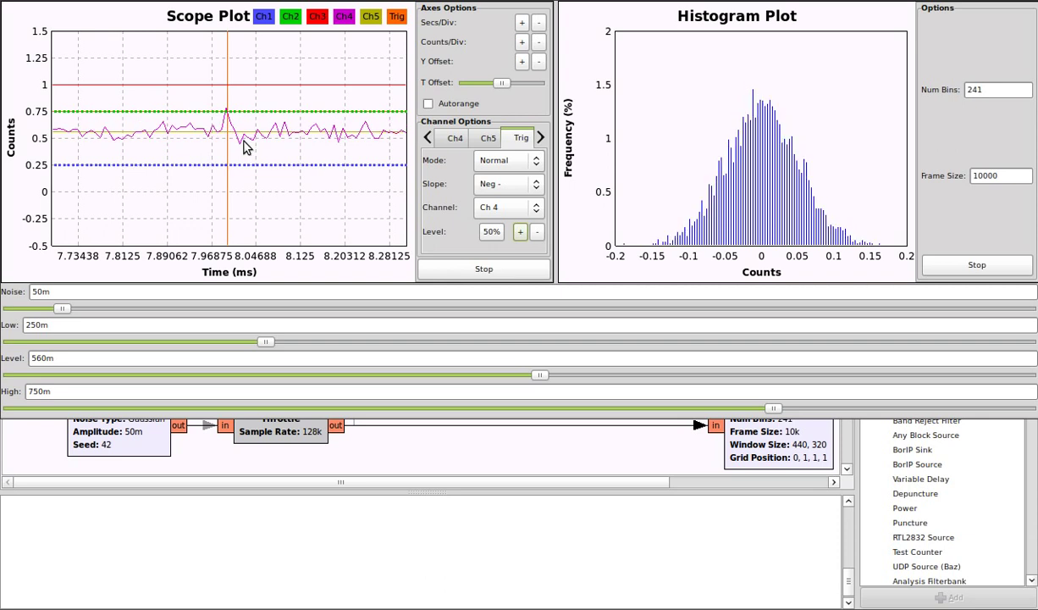
{"action": "scroll", "coordinate": [244, 147], "scroll_direction": "up", "scroll_amount": 1}
{"action": "scroll", "coordinate": [243, 146], "scroll_direction": "up", "scroll_amount": 2}
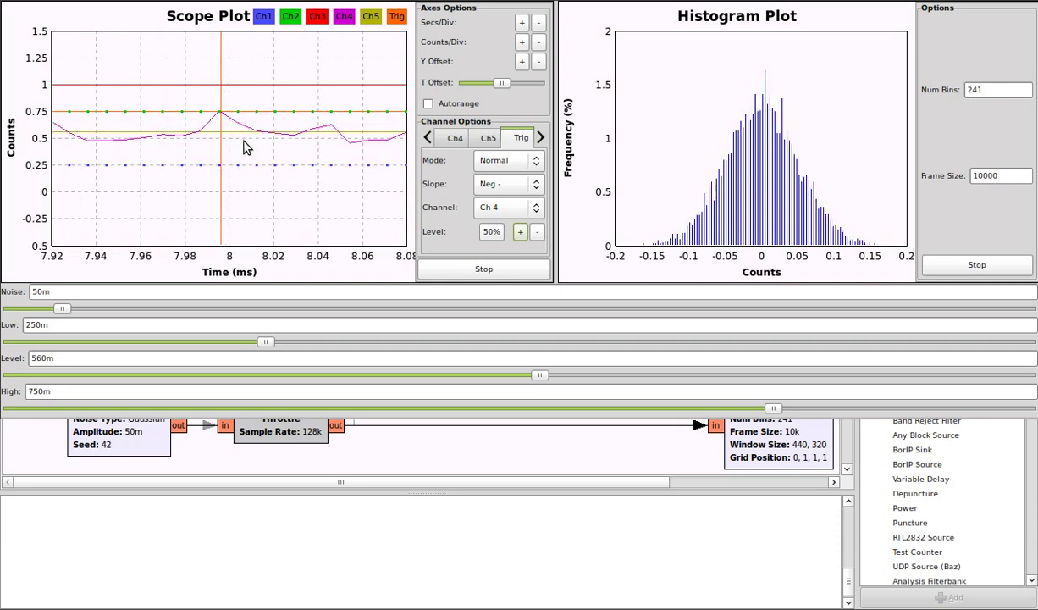
{"action": "scroll", "coordinate": [224, 146], "scroll_direction": "down", "scroll_amount": 2}
{"action": "scroll", "coordinate": [227, 149], "scroll_direction": "down", "scroll_amount": 2}
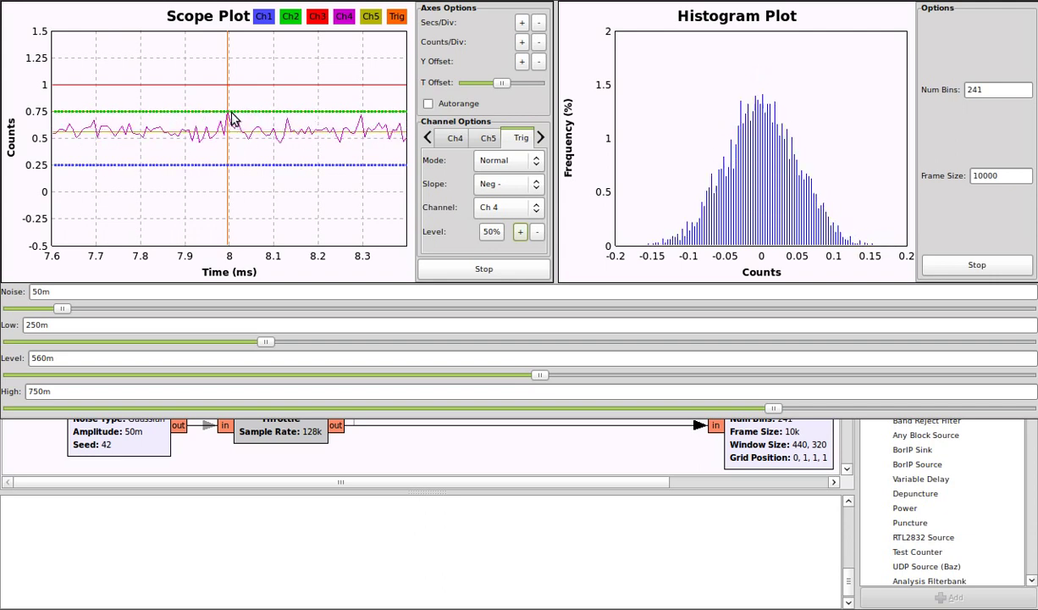
{"action": "right_click", "coordinate": [247, 132]}
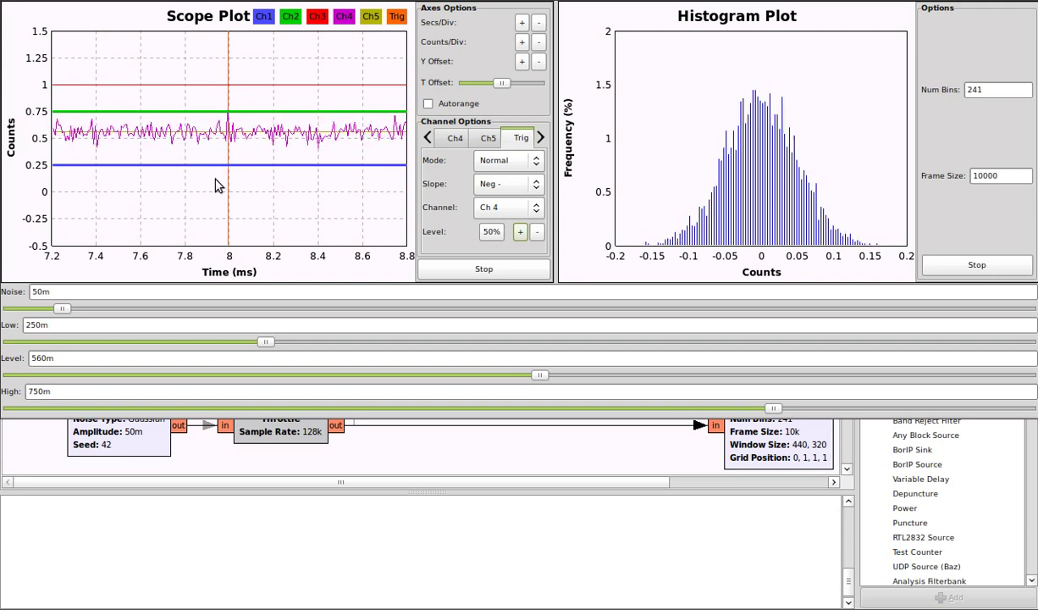
{"action": "scroll", "coordinate": [212, 178], "scroll_direction": "up", "scroll_amount": 6}
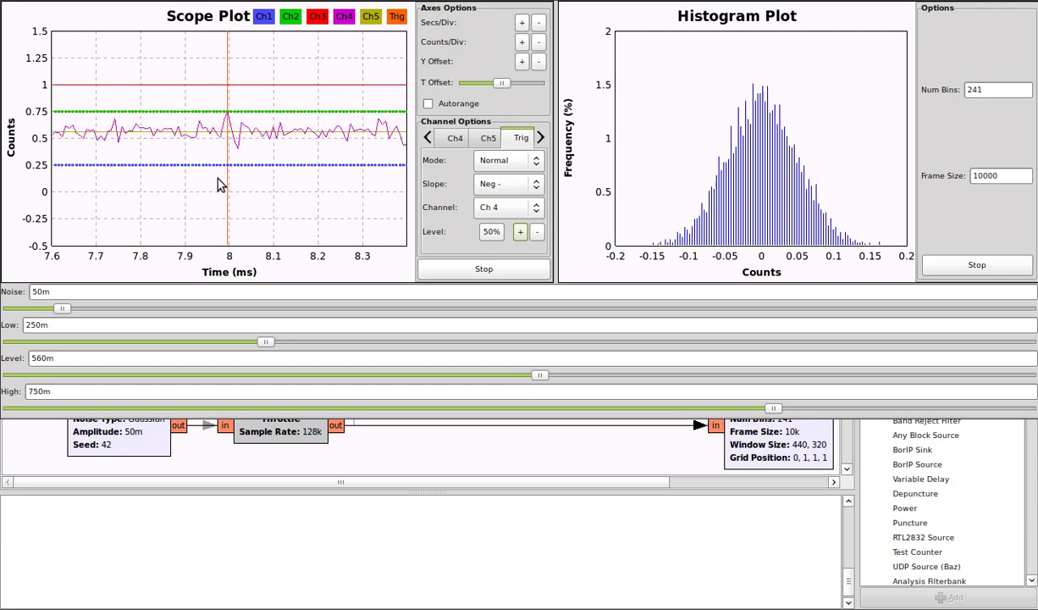
{"action": "left_click", "coordinate": [503, 164]}
Return the trigger to Auto, lower Level to 410m, and close the running plot window
{"action": "left_click", "coordinate": [490, 140]}
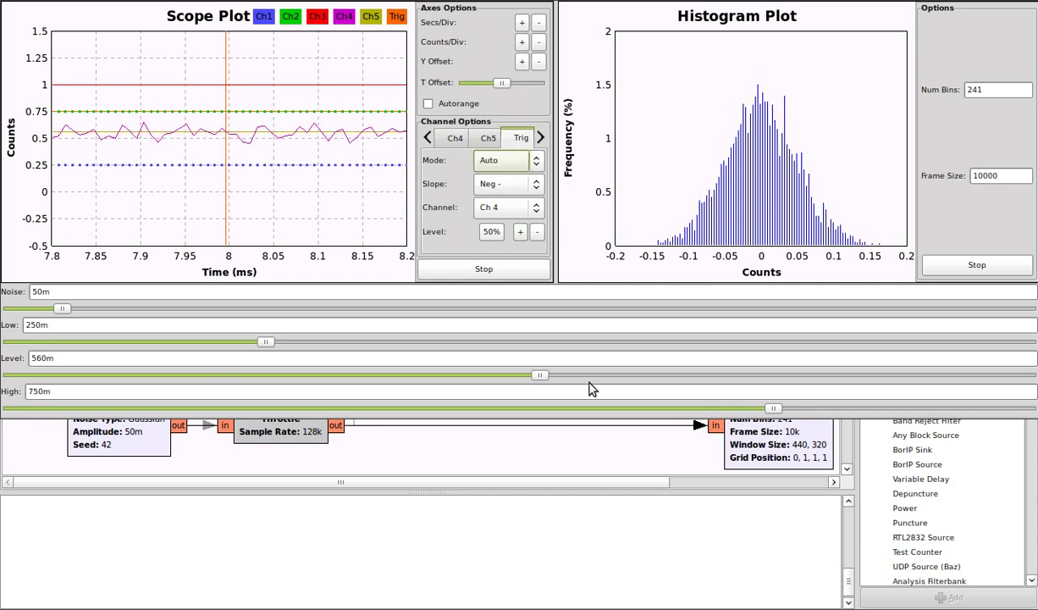
{"action": "mouse_move", "coordinate": [539, 375]}
{"action": "left_mouse_down"}
{"action": "mouse_move", "coordinate": [485, 375]}
{"action": "mouse_move", "coordinate": [571, 383]}
{"action": "mouse_move", "coordinate": [497, 388]}
{"action": "left_mouse_up"}
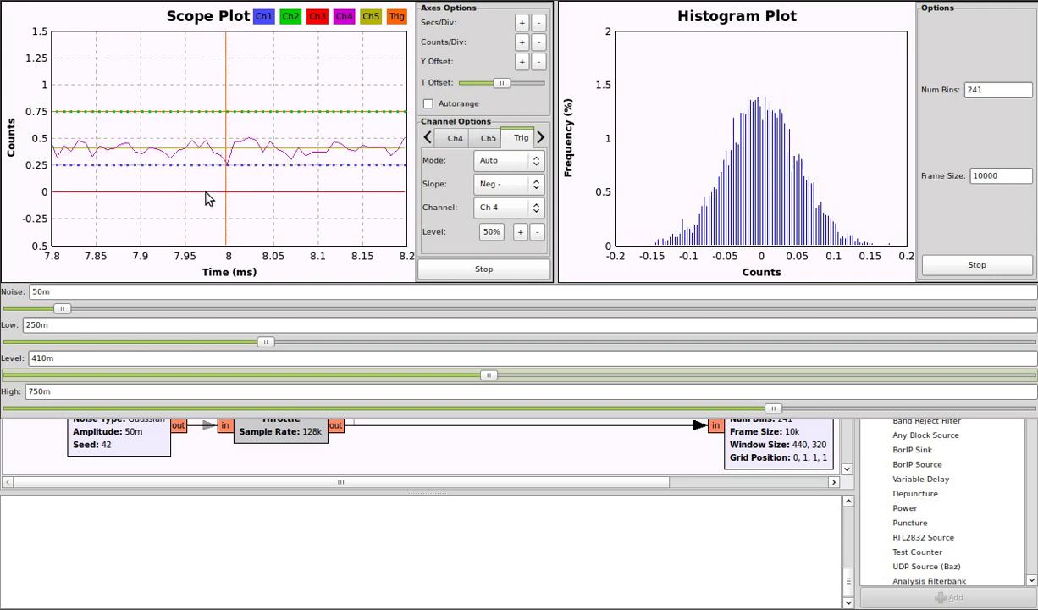
{"action": "scroll", "coordinate": [208, 197], "scroll_direction": "down", "scroll_amount": 1}
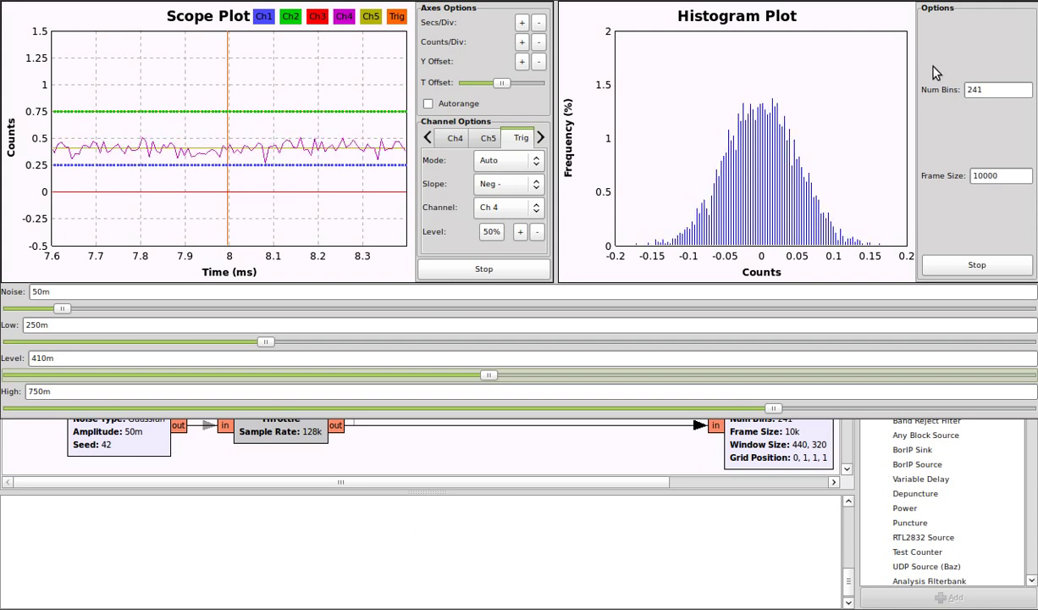
{"action": "key", "text": "alt+F4"}
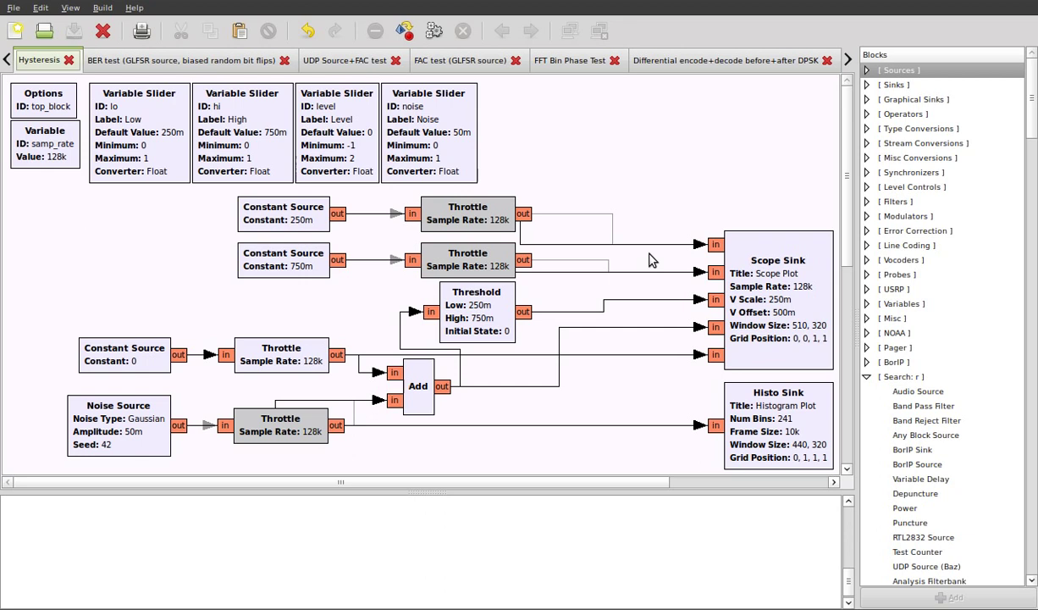
{"action": "left_click", "coordinate": [257, 353]}
{"action": "left_click", "coordinate": [300, 210]}
{"action": "left_click", "coordinate": [363, 217]}
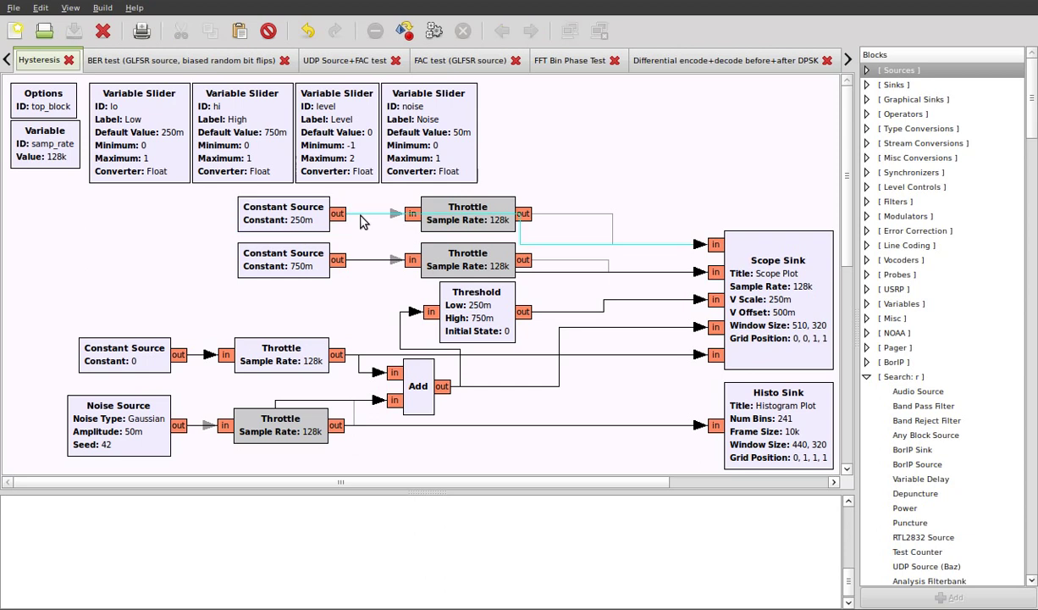
{"action": "left_click", "coordinate": [370, 265]}
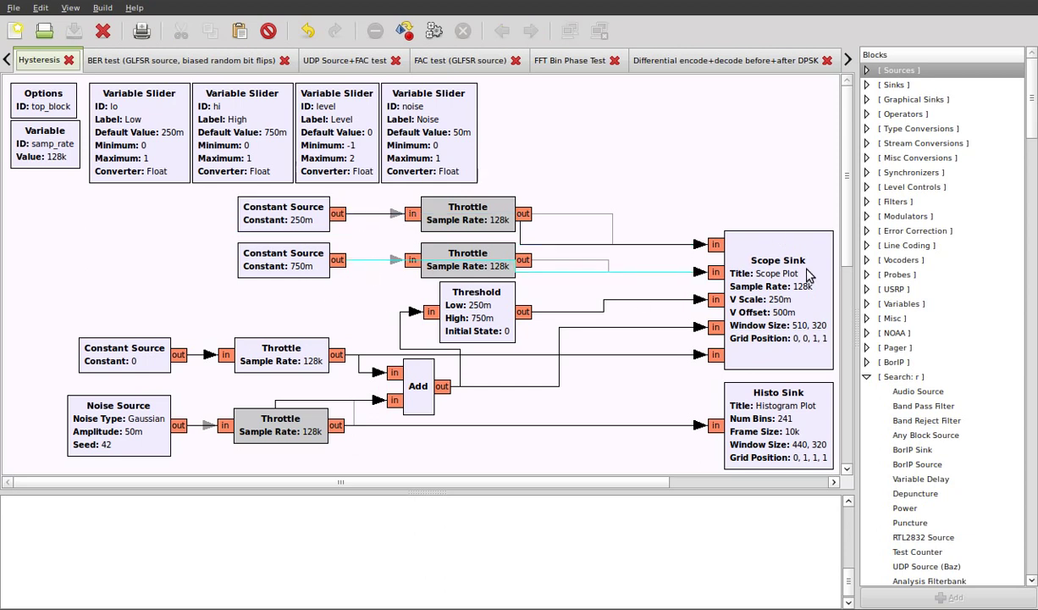
{"action": "left_click", "coordinate": [289, 354]}
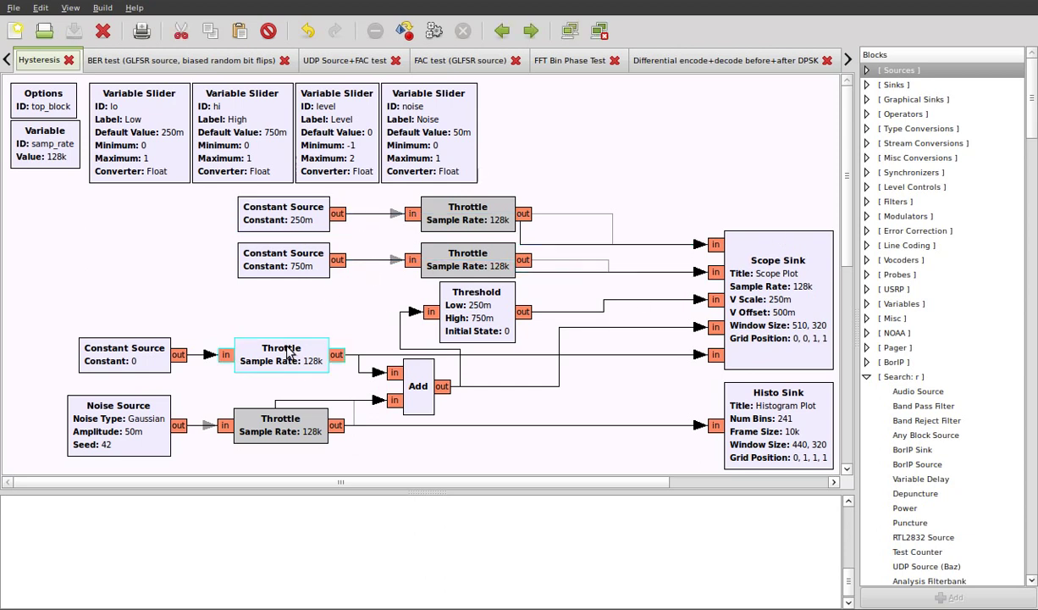
{"action": "left_click", "coordinate": [387, 361]}
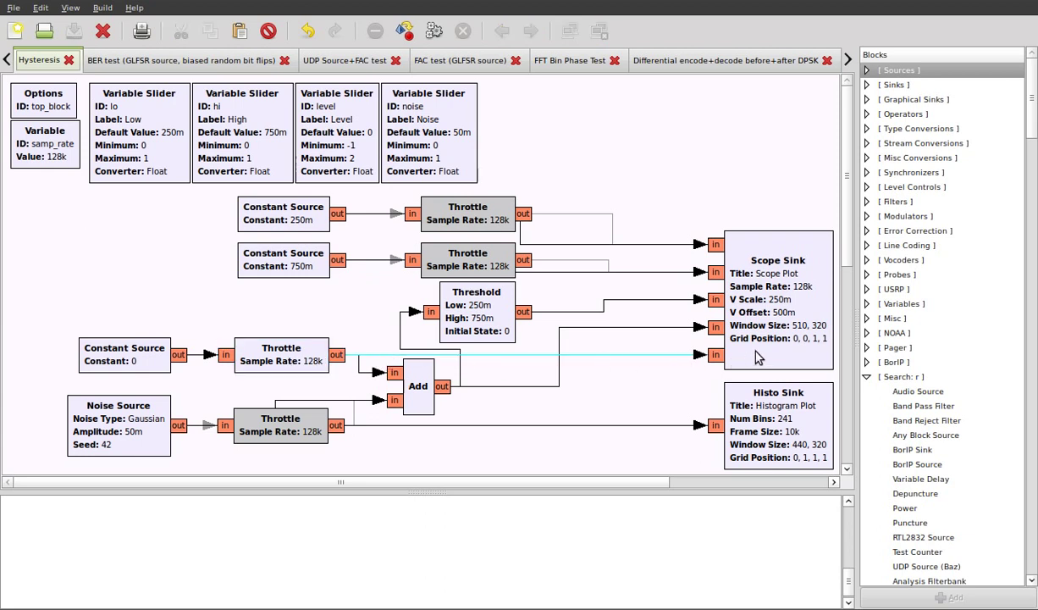
{"action": "left_click", "coordinate": [362, 379]}
{"action": "left_click", "coordinate": [423, 383]}
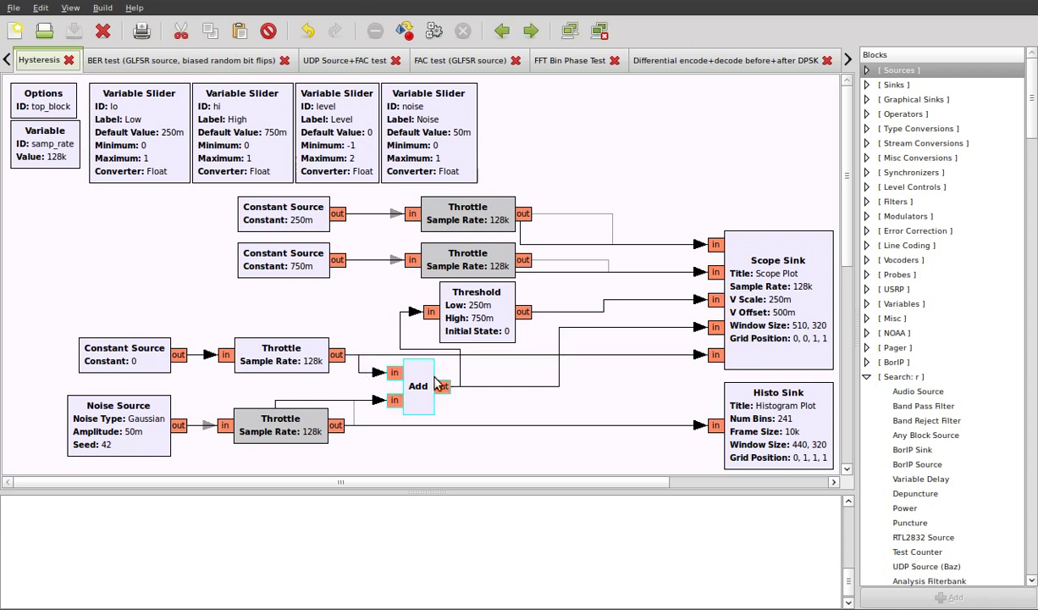
{"action": "left_click", "coordinate": [407, 350]}
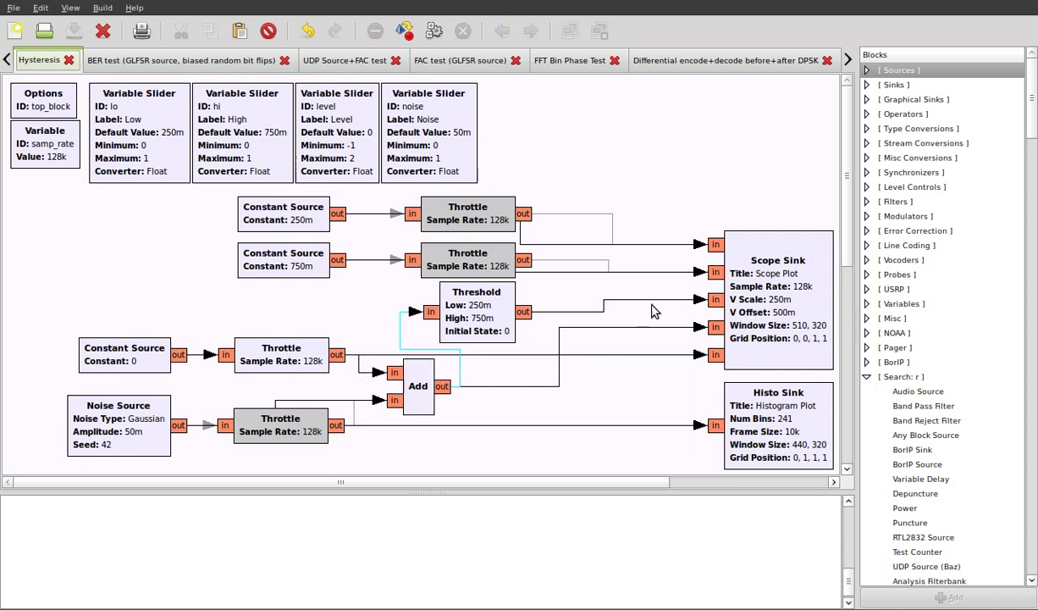
{"action": "left_click", "coordinate": [370, 259]}
{"action": "left_click", "coordinate": [371, 215]}
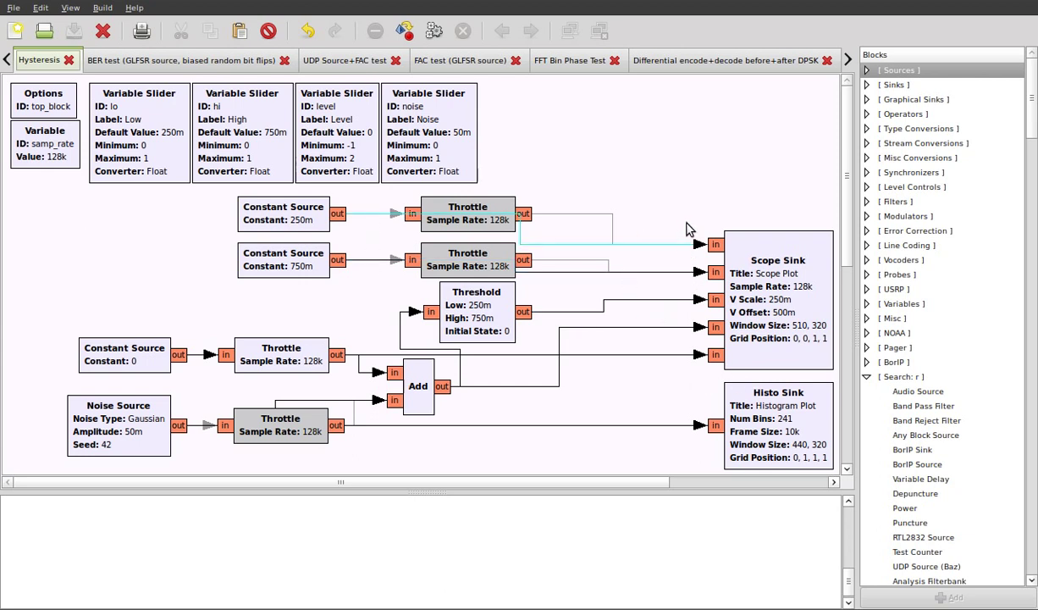
{"action": "left_click_drag", "start_coordinate": [682, 205], "coordinate": [743, 382]}
{"action": "left_click", "coordinate": [690, 391]}
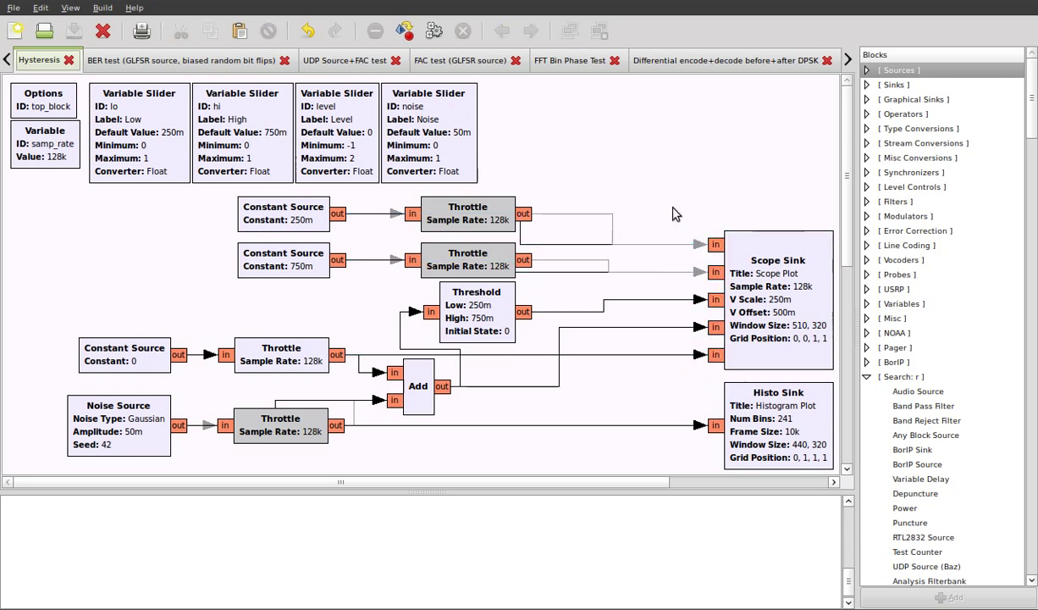
{"action": "left_click_drag", "start_coordinate": [651, 208], "coordinate": [715, 378]}
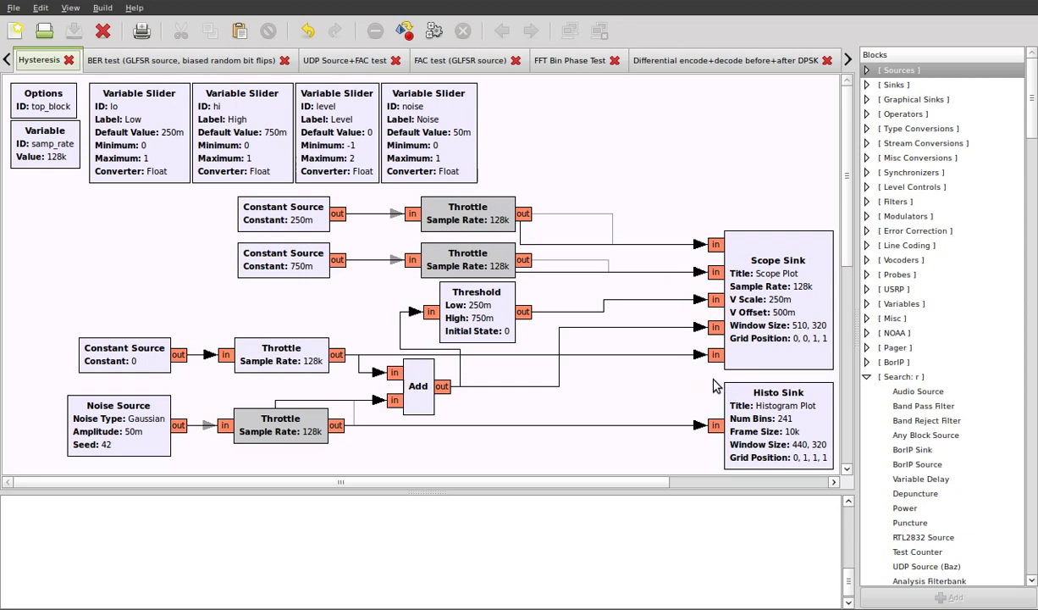
{"action": "left_click", "coordinate": [650, 425]}
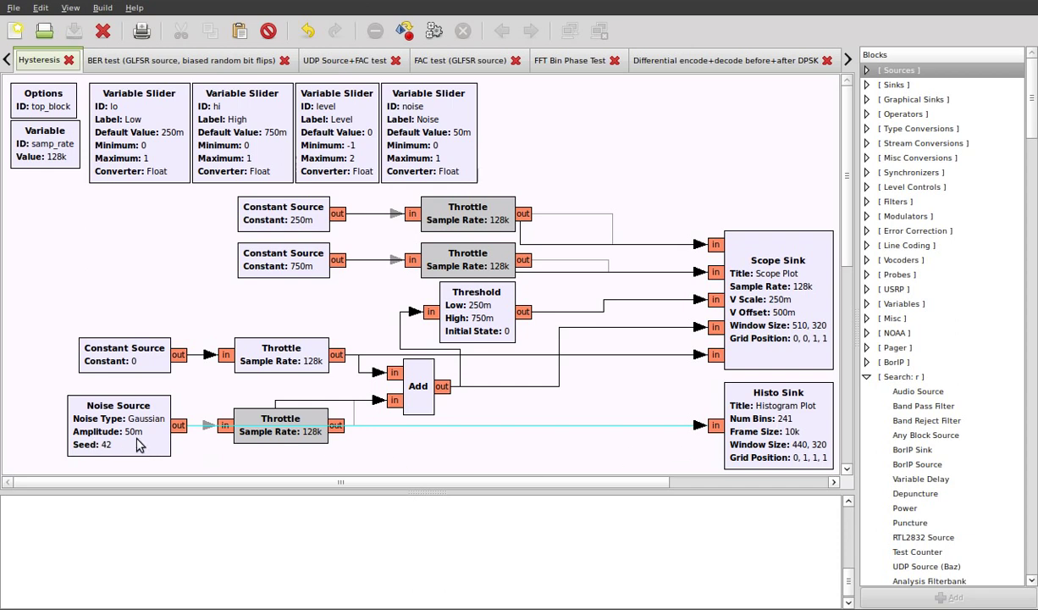
{"action": "left_click", "coordinate": [278, 400]}
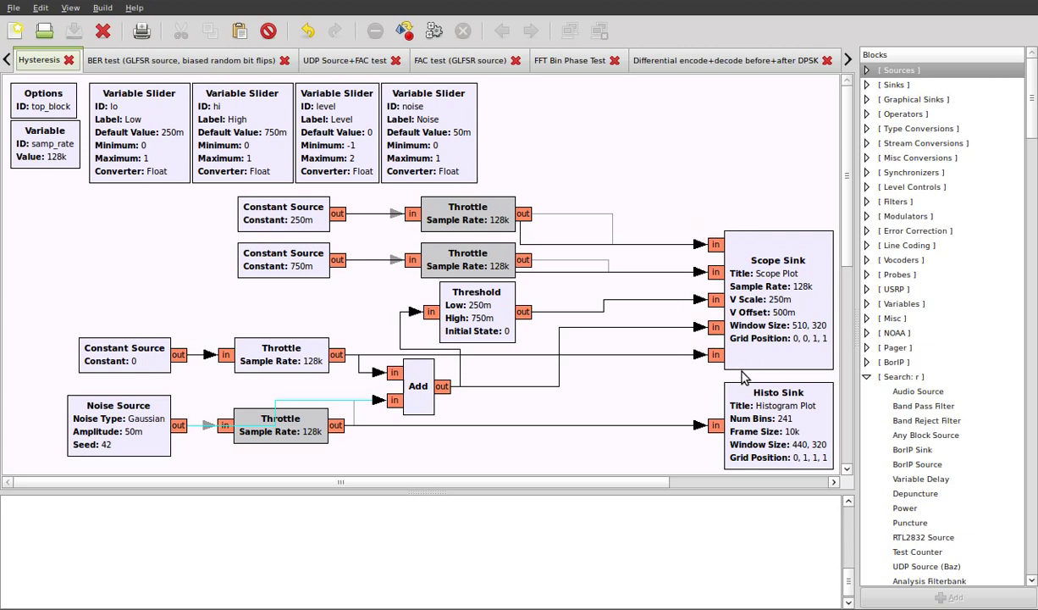
{"action": "left_click", "coordinate": [359, 364]}
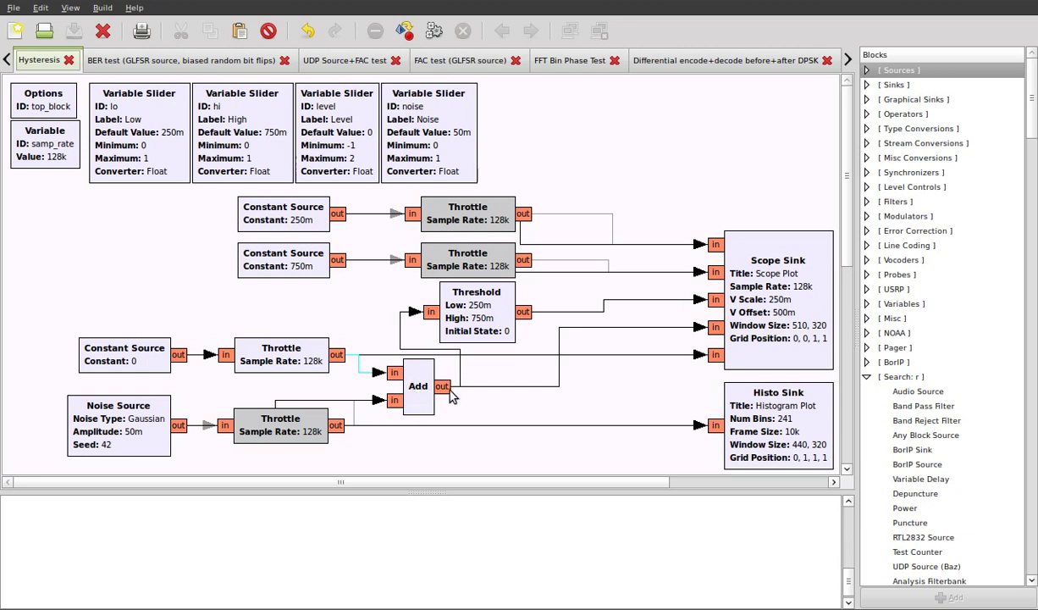
{"action": "left_click", "coordinate": [390, 387]}
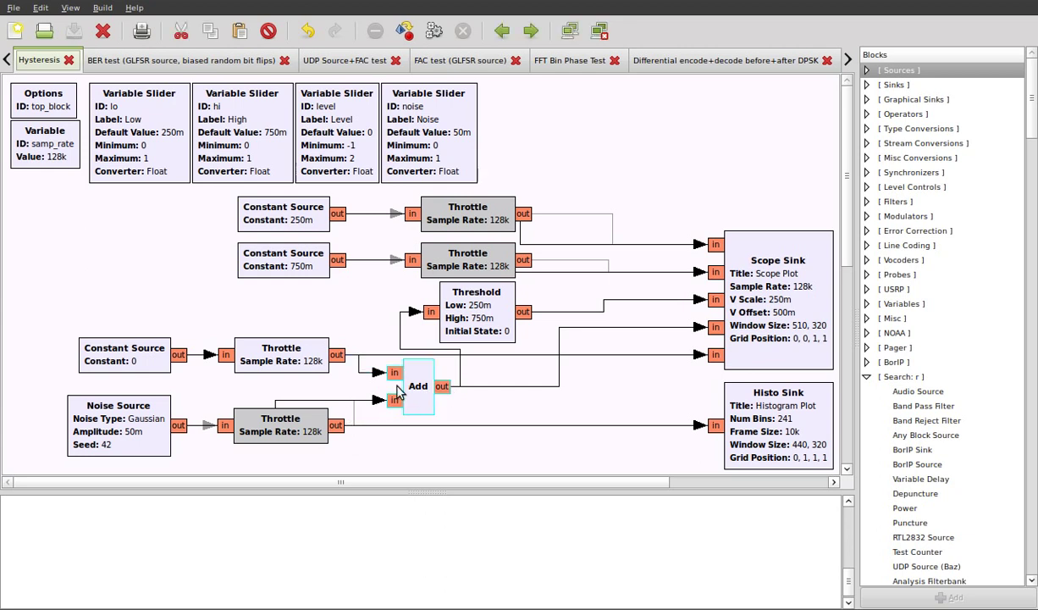
{"action": "left_click", "coordinate": [322, 399]}
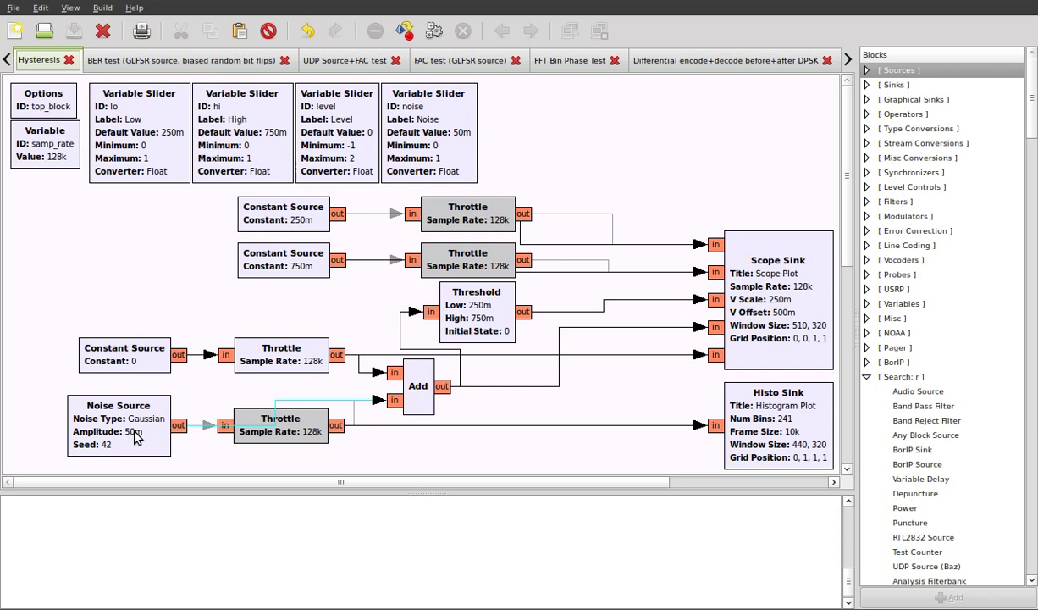
{"action": "left_click", "coordinate": [464, 429]}
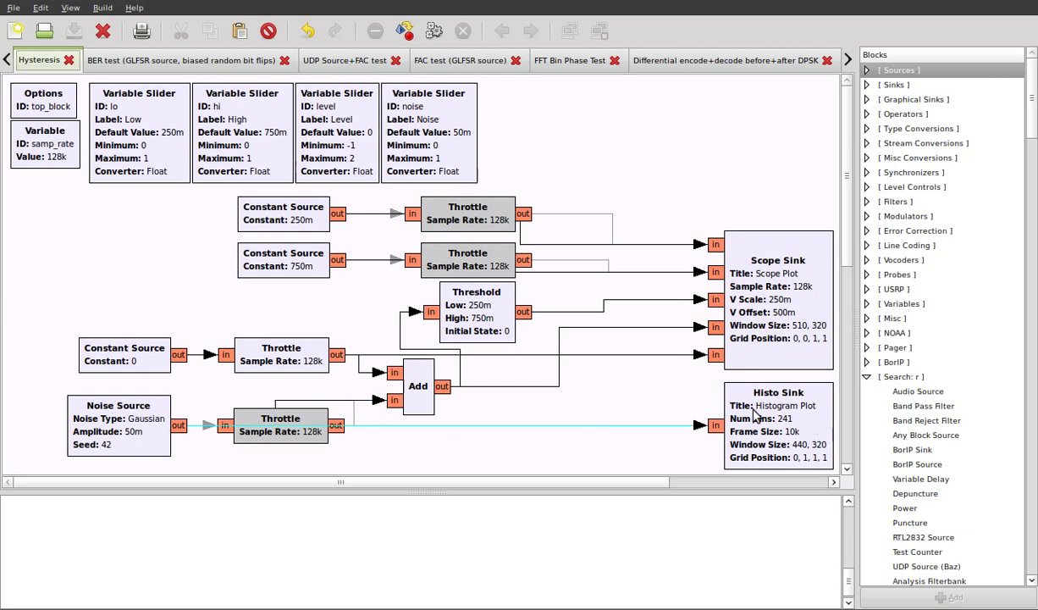
{"action": "left_click", "coordinate": [599, 390]}
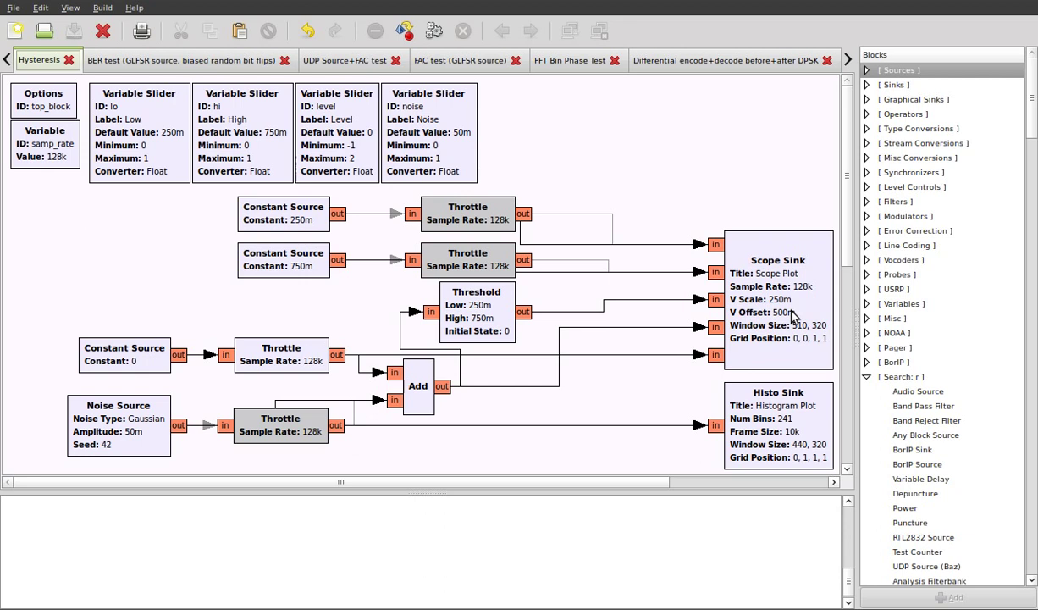
{"action": "double_click", "coordinate": [725, 414]}
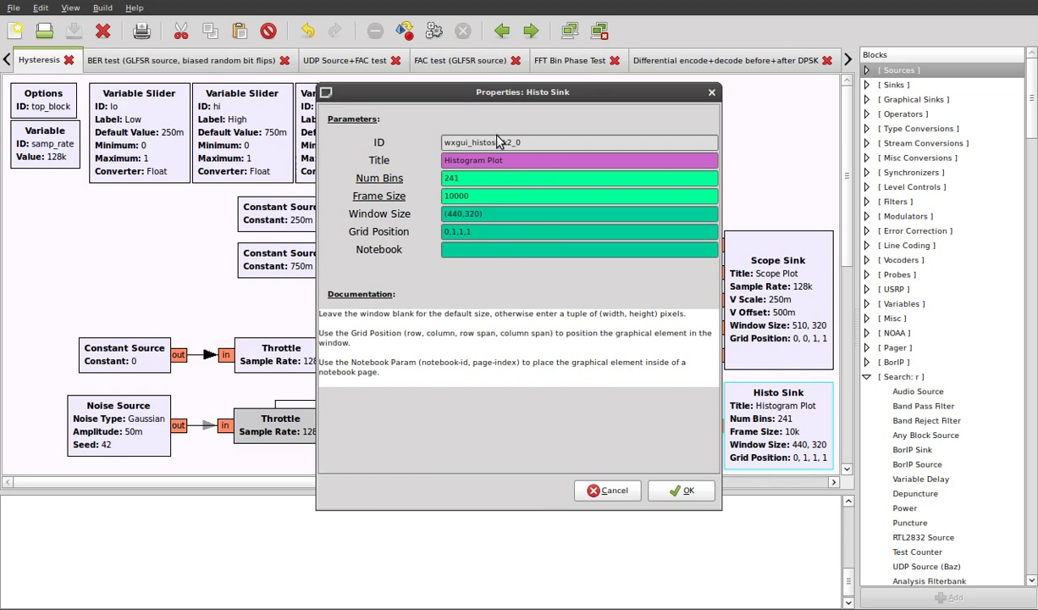
{"action": "left_click", "coordinate": [607, 491]}
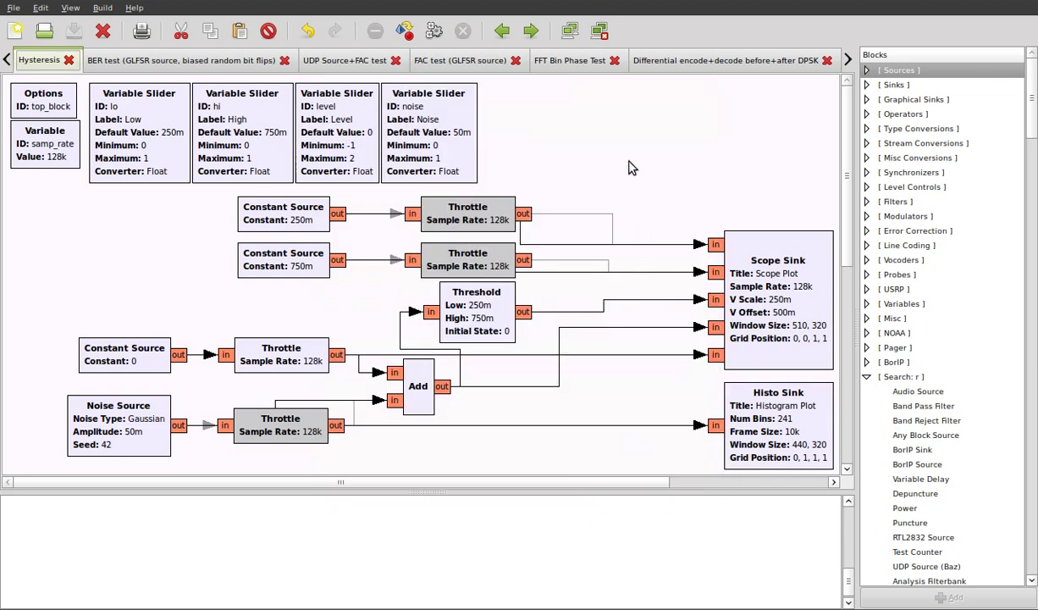
Switch to the BER test graph and inspect the GLFSR Source, Throttle and Xor links, and Error Rate
{"action": "left_click", "coordinate": [192, 63]}
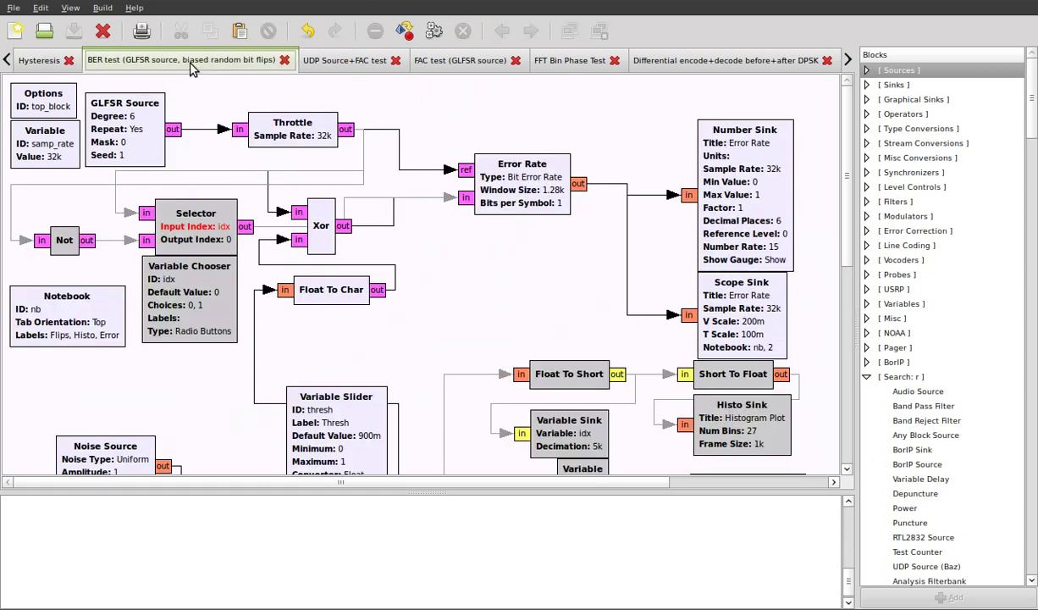
{"action": "scroll", "coordinate": [396, 274], "scroll_direction": "down", "scroll_amount": 4}
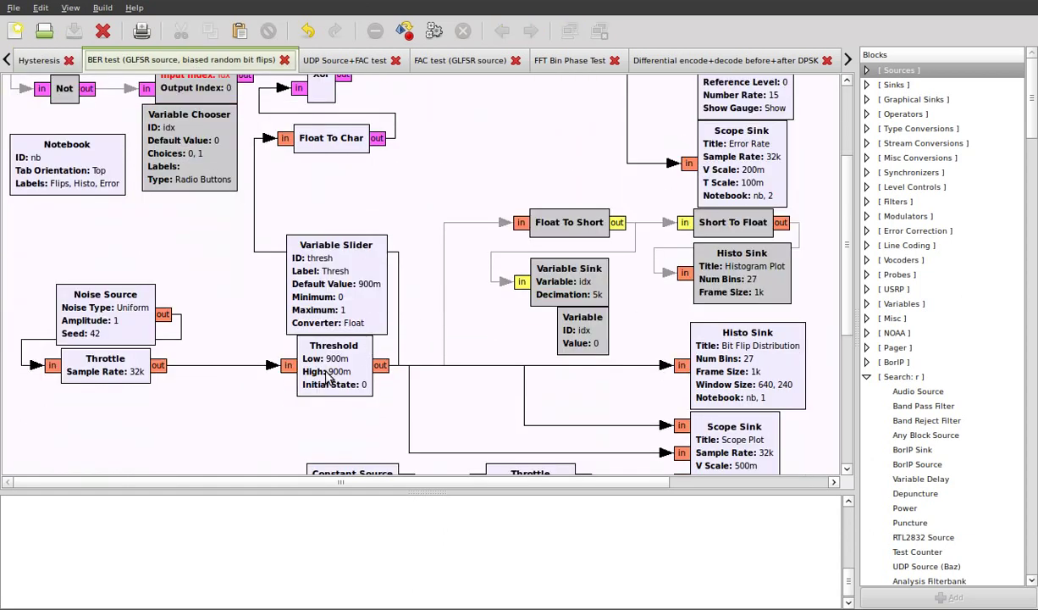
{"action": "scroll", "coordinate": [336, 375], "scroll_direction": "up", "scroll_amount": 4}
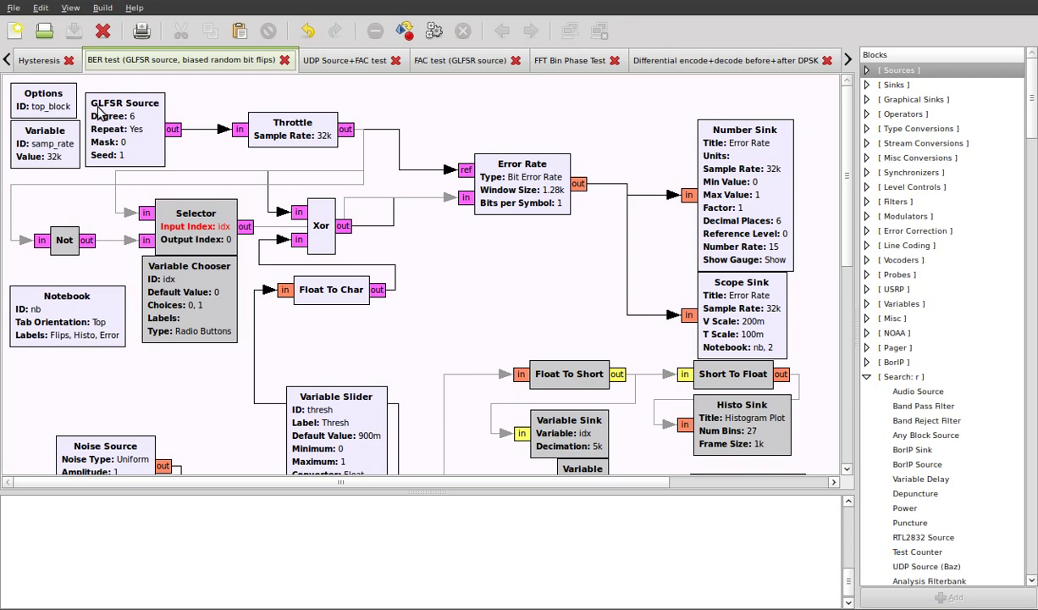
{"action": "left_click", "coordinate": [132, 146]}
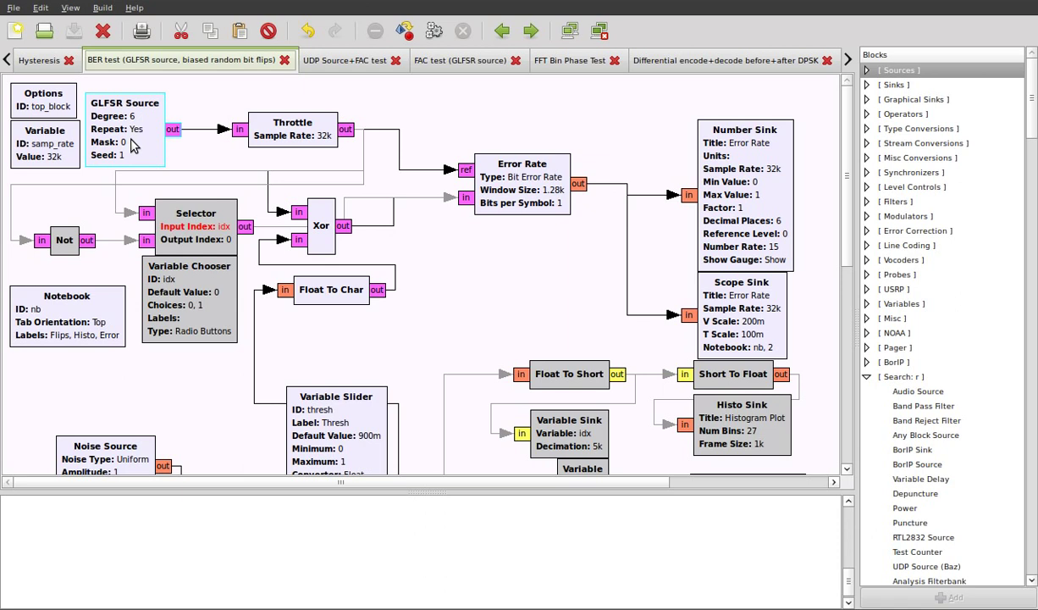
{"action": "left_click", "coordinate": [400, 149]}
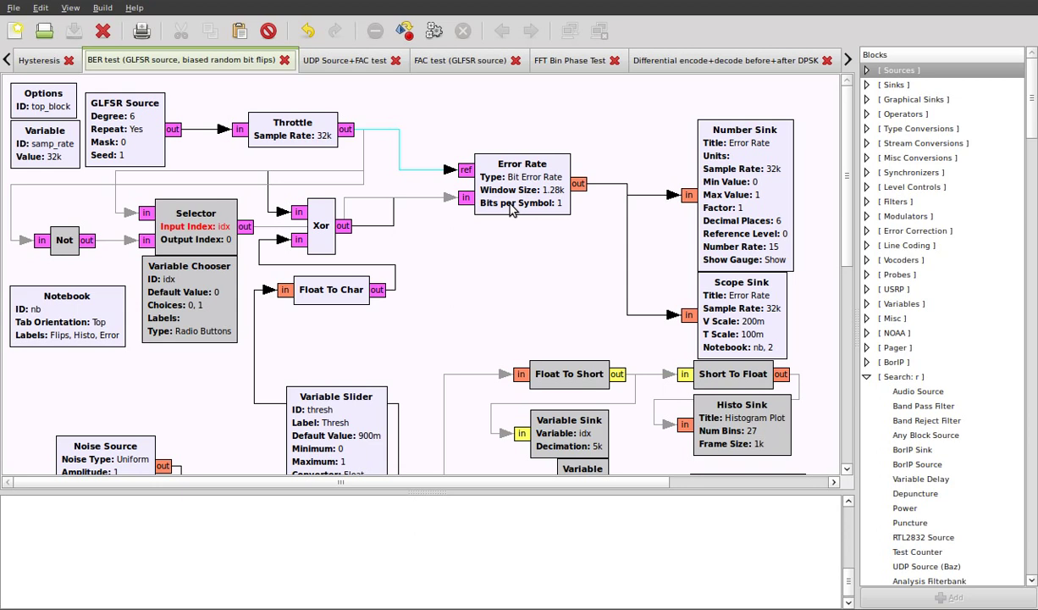
{"action": "left_click", "coordinate": [355, 225]}
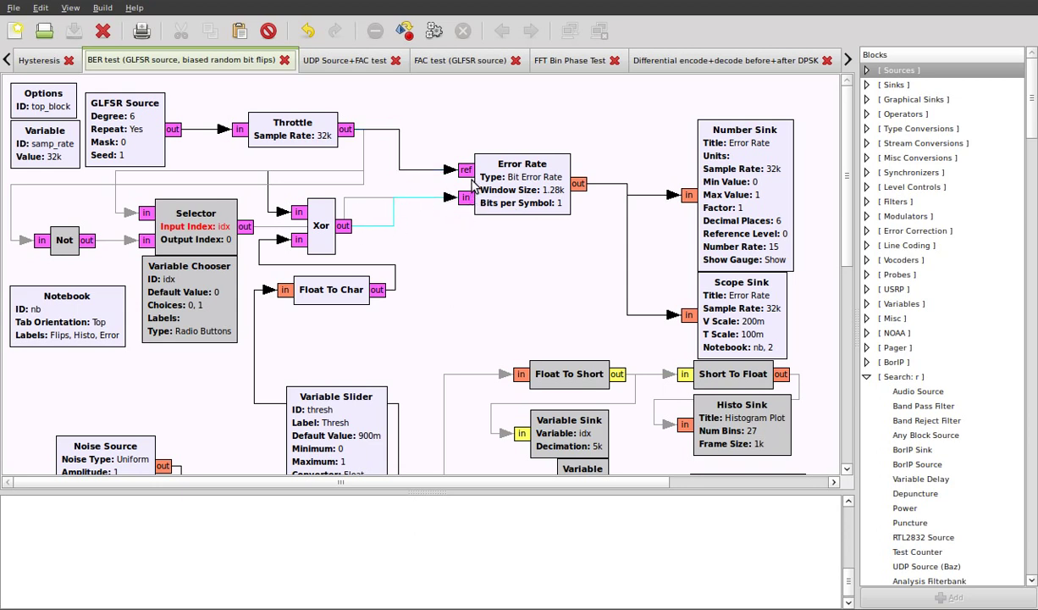
{"action": "left_click", "coordinate": [564, 213]}
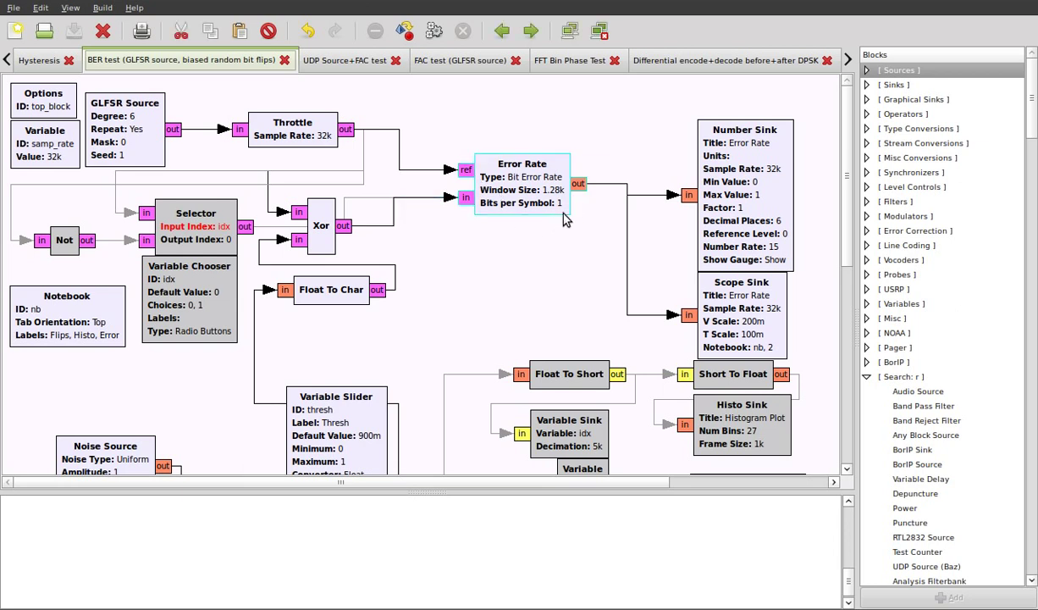
Open Error Rate properties, edit Bits per Symbol, and toggle Type to Symbol Error Rate and back
{"action": "double_click", "coordinate": [564, 213]}
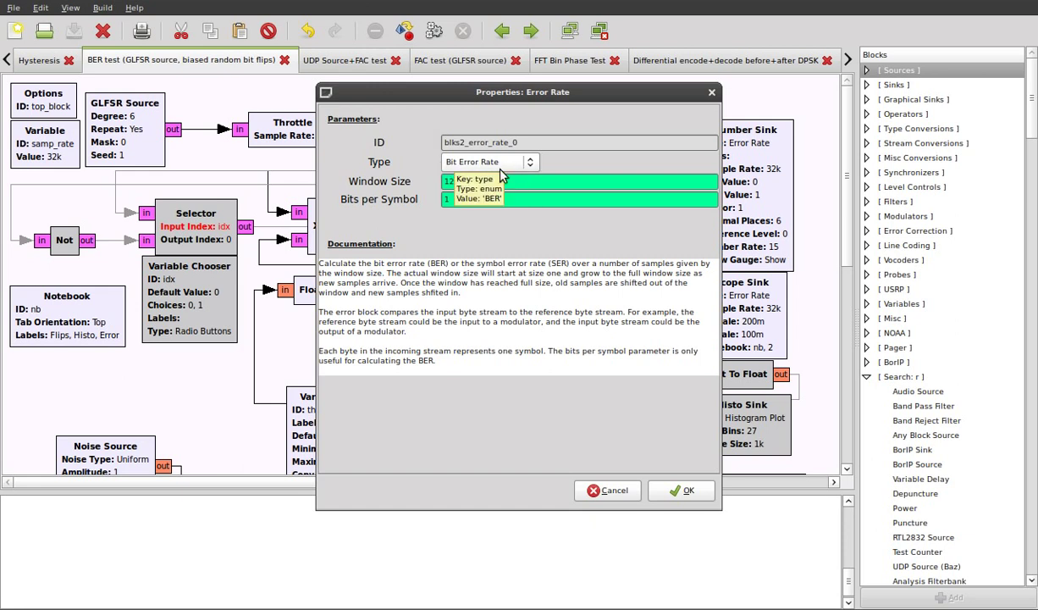
{"action": "left_click_drag", "start_coordinate": [458, 200], "coordinate": [424, 196]}
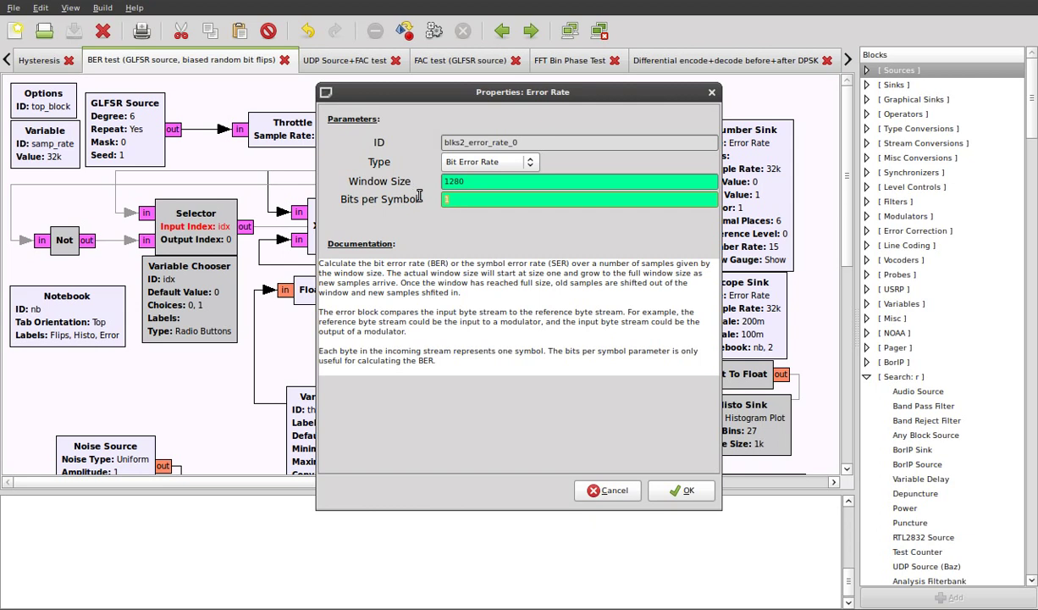
{"action": "left_click", "coordinate": [518, 194]}
{"action": "left_click", "coordinate": [509, 163]}
{"action": "left_click", "coordinate": [489, 175]}
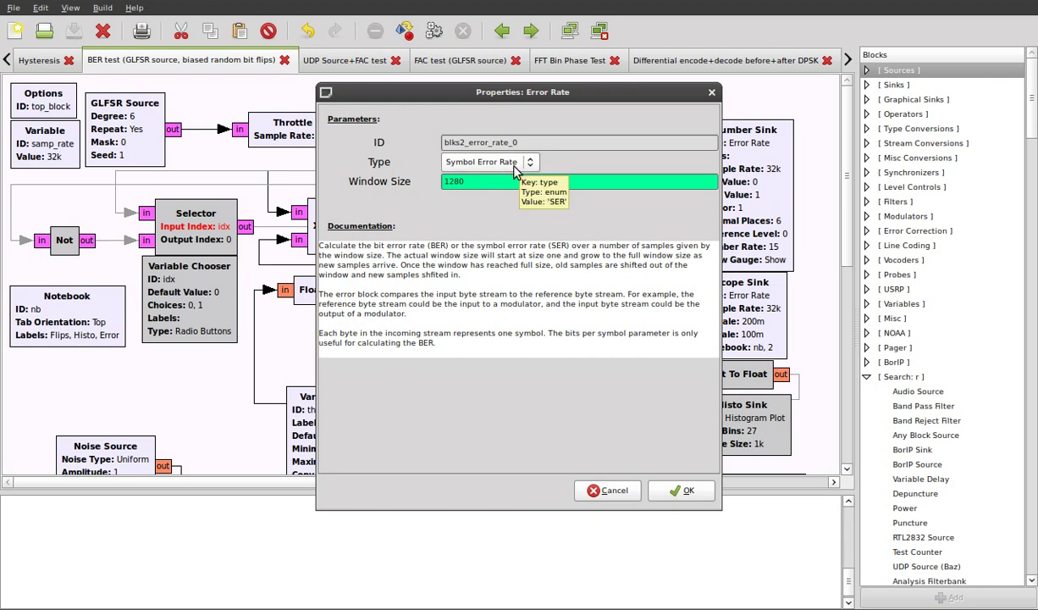
{"action": "left_click", "coordinate": [491, 160]}
{"action": "left_click", "coordinate": [514, 150]}
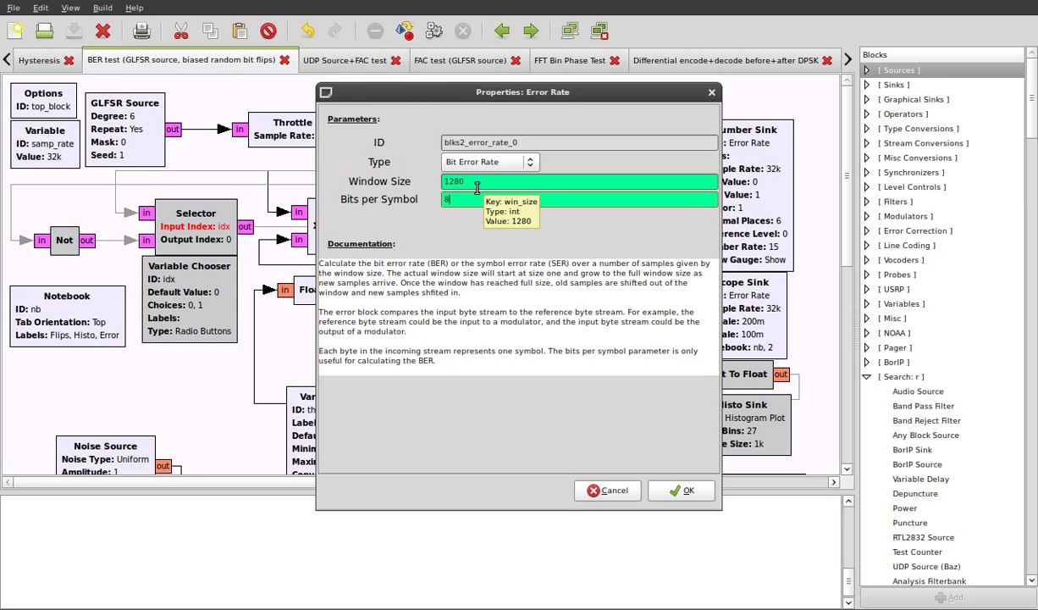
Cancel the Error Rate dialog, then inspect the Xor block and its Throttle input link
{"action": "left_click", "coordinate": [614, 493]}
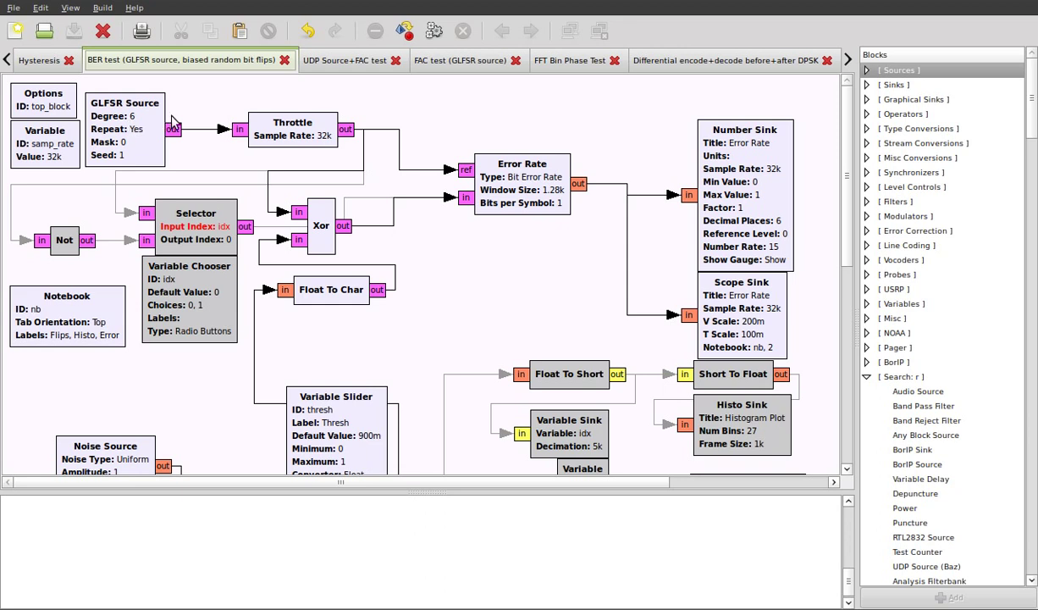
{"action": "left_click", "coordinate": [331, 252]}
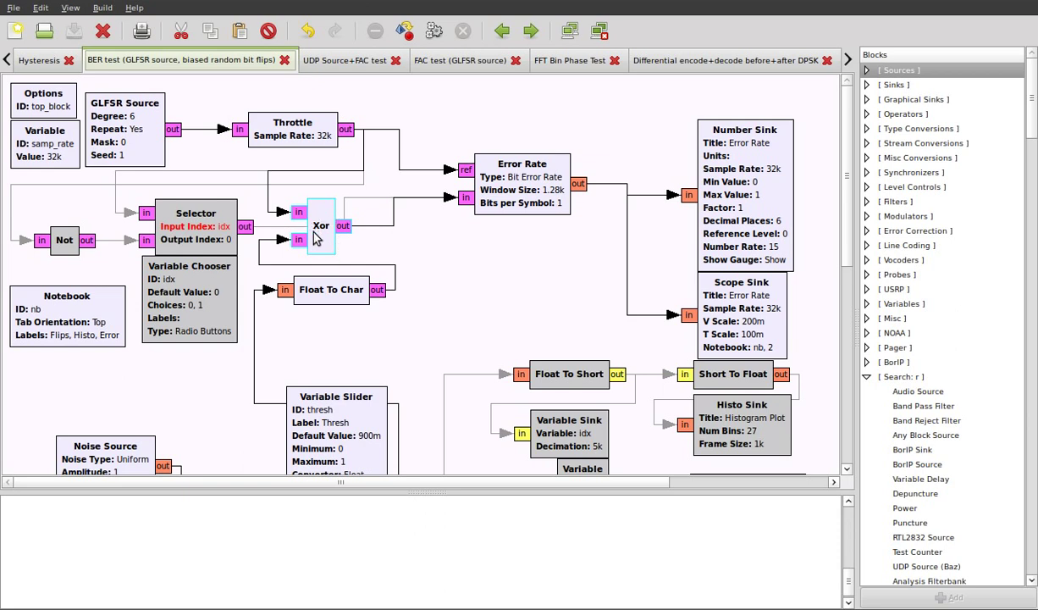
{"action": "left_click", "coordinate": [320, 175]}
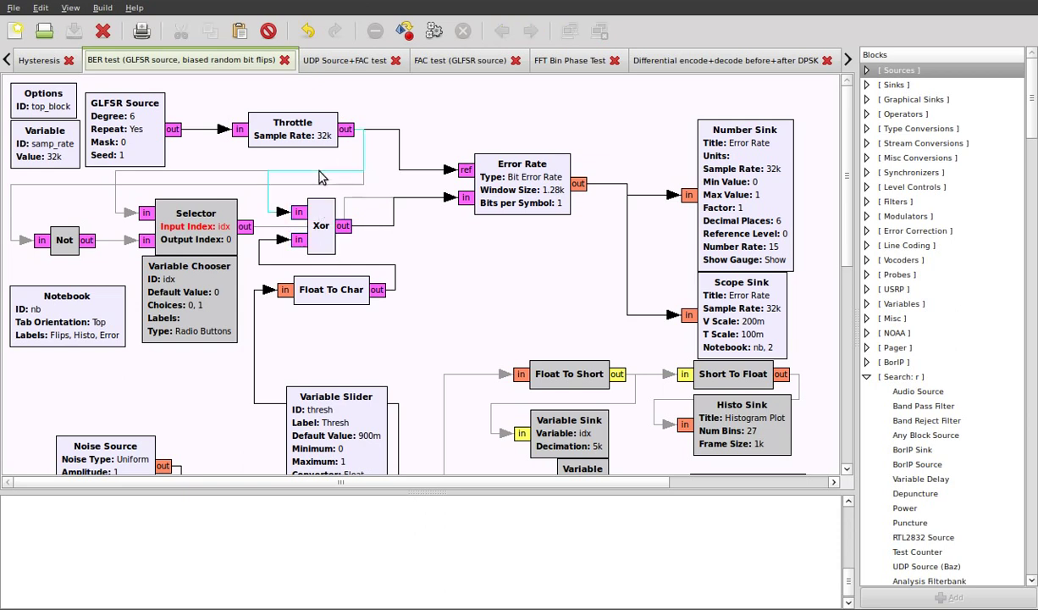
{"action": "left_click", "coordinate": [292, 236]}
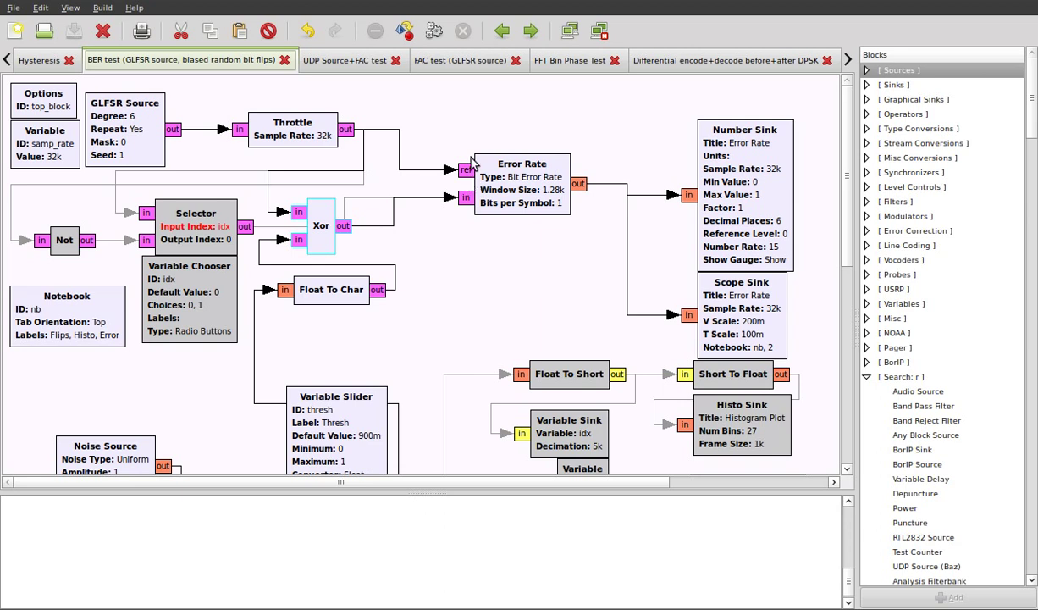
{"action": "left_click", "coordinate": [459, 276]}
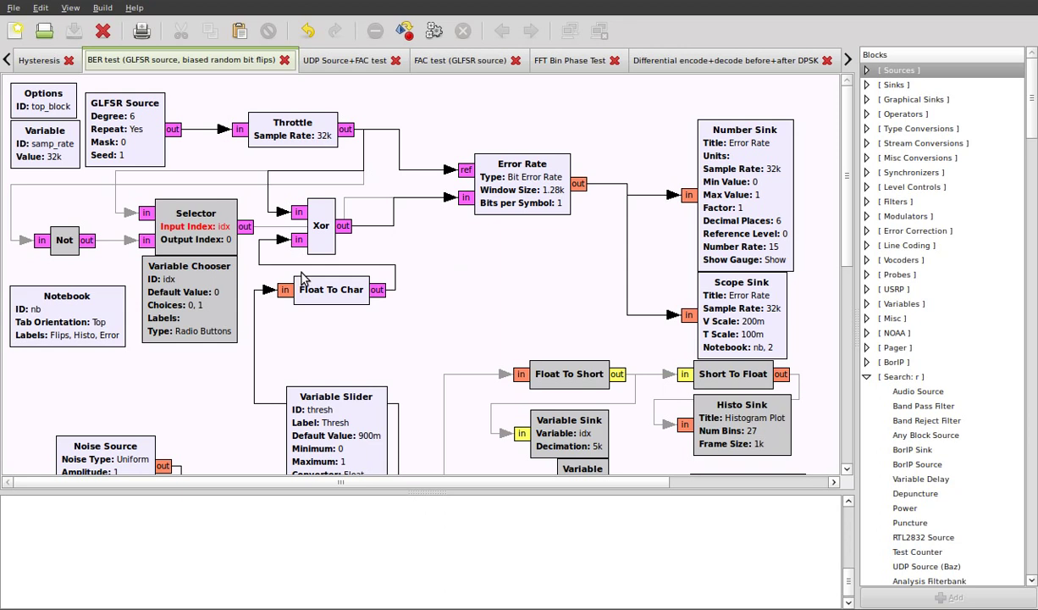
{"action": "scroll", "coordinate": [302, 280], "scroll_direction": "down", "scroll_amount": 5}
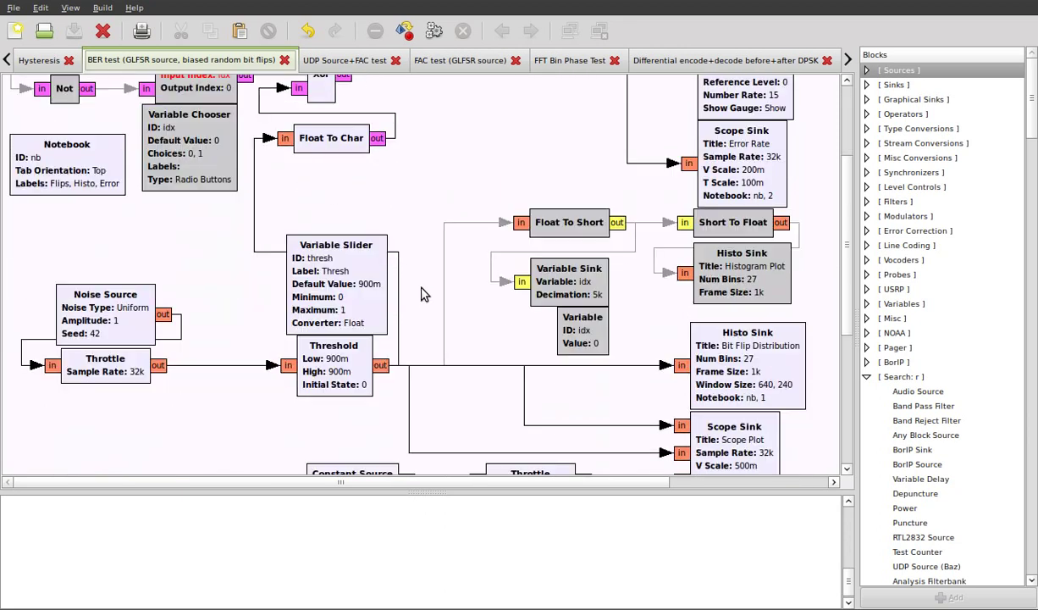
{"action": "scroll", "coordinate": [424, 293], "scroll_direction": "down", "scroll_amount": 2}
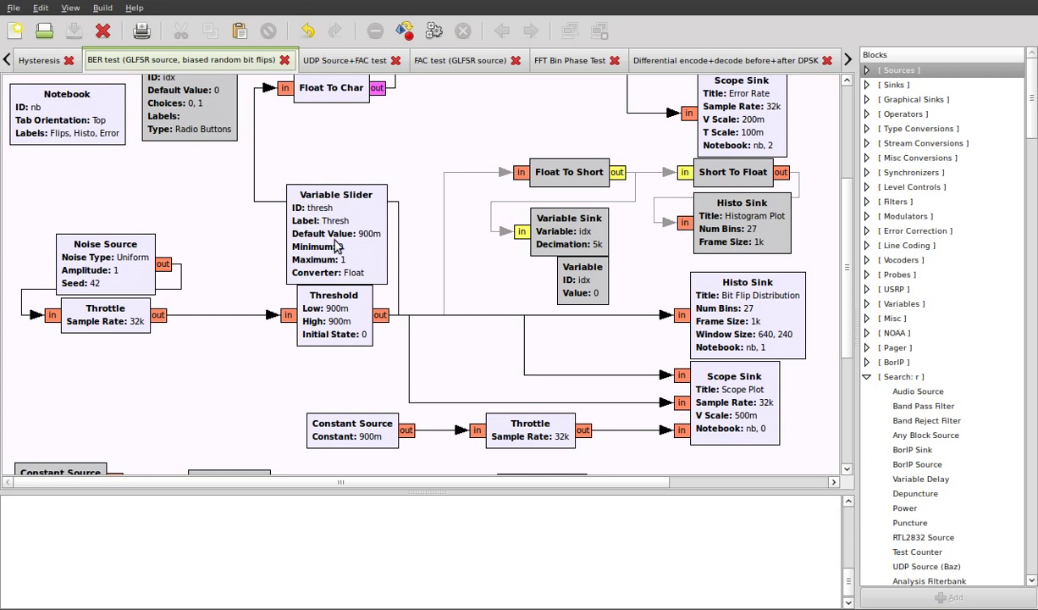
{"action": "scroll", "coordinate": [408, 277], "scroll_direction": "up", "scroll_amount": 5}
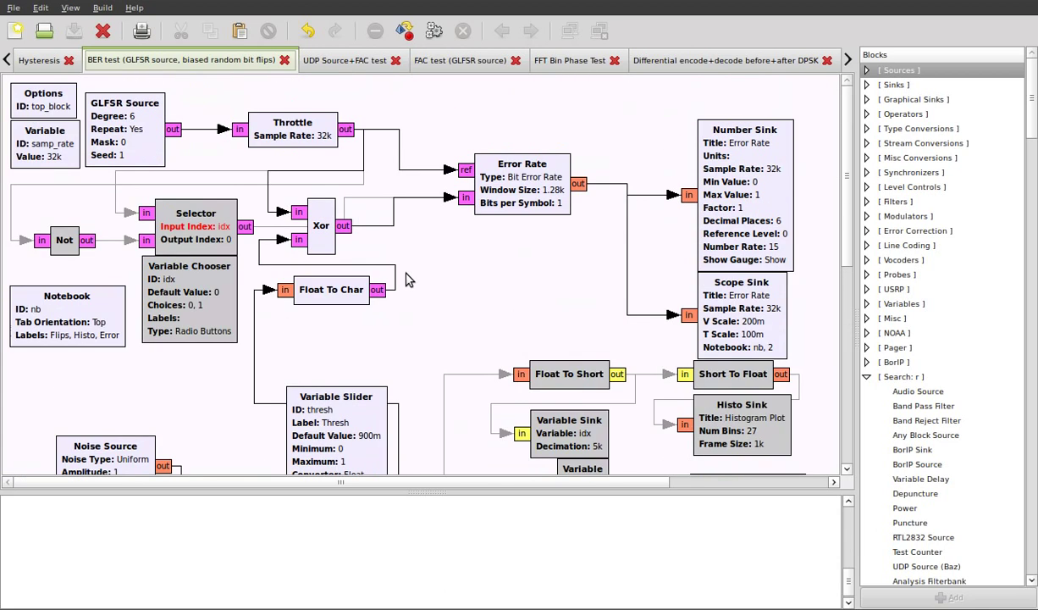
{"action": "scroll", "coordinate": [786, 250], "scroll_direction": "down", "scroll_amount": 1}
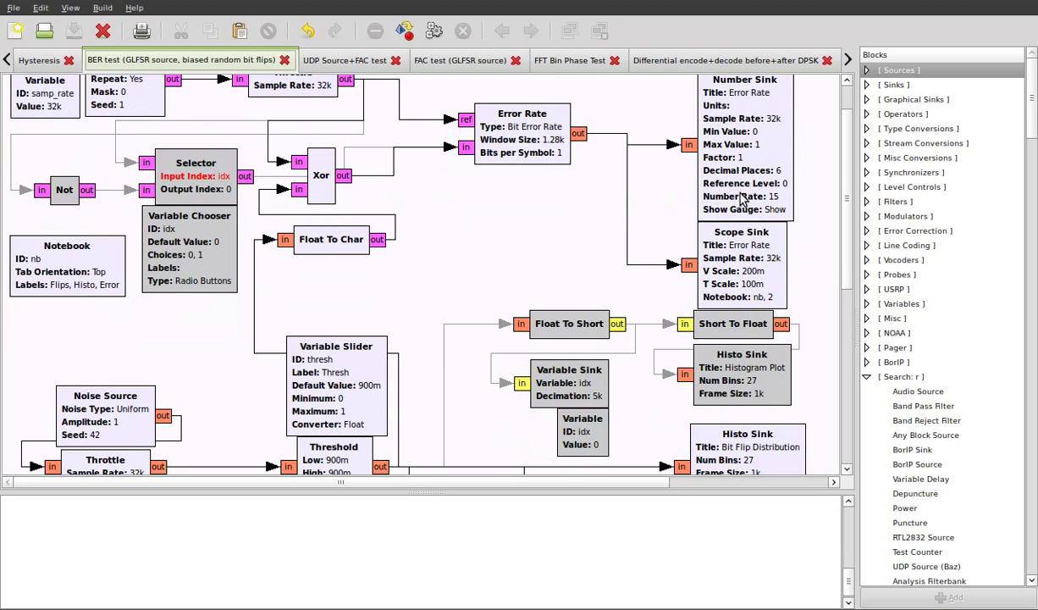
{"action": "scroll", "coordinate": [535, 226], "scroll_direction": "down", "scroll_amount": 1}
{"action": "scroll", "coordinate": [535, 227], "scroll_direction": "up", "scroll_amount": 1}
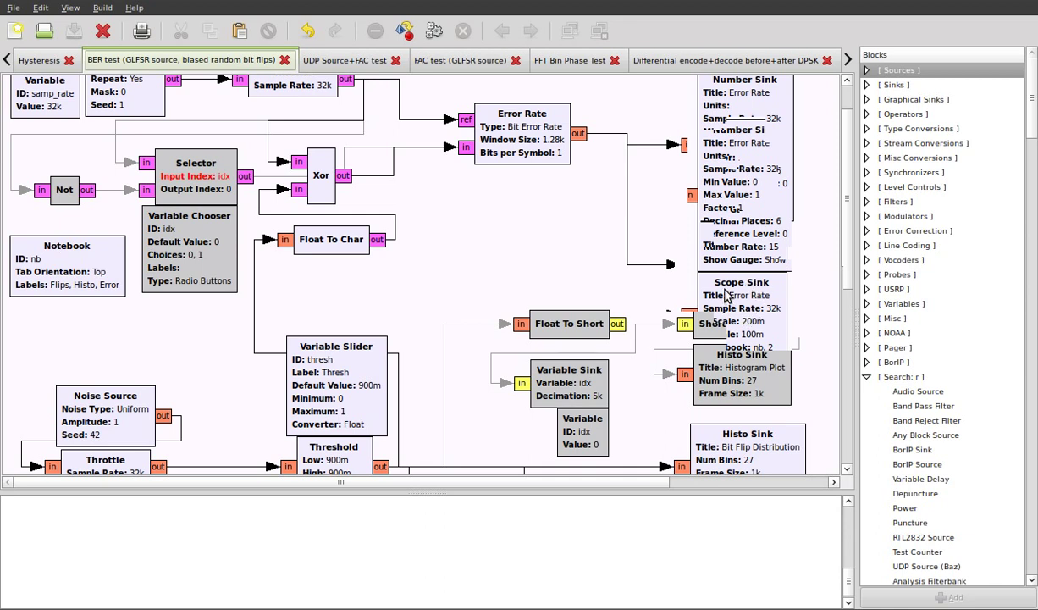
{"action": "scroll", "coordinate": [737, 292], "scroll_direction": "down", "scroll_amount": 3}
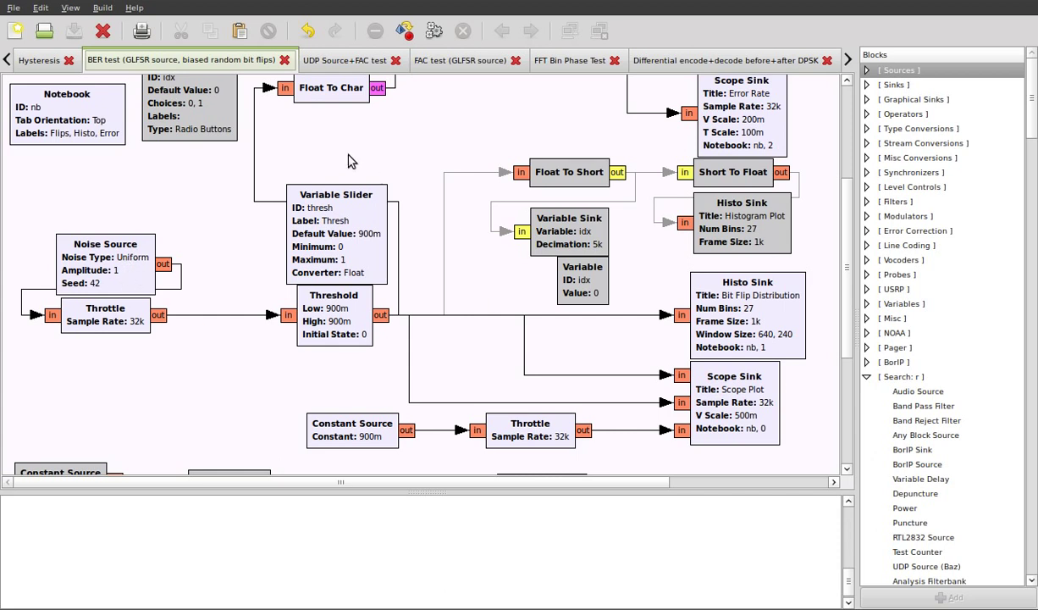
Highlight the Threshold wires into Histo and Scope Sinks, then the noise and 900m constant wires
{"action": "left_click", "coordinate": [624, 318]}
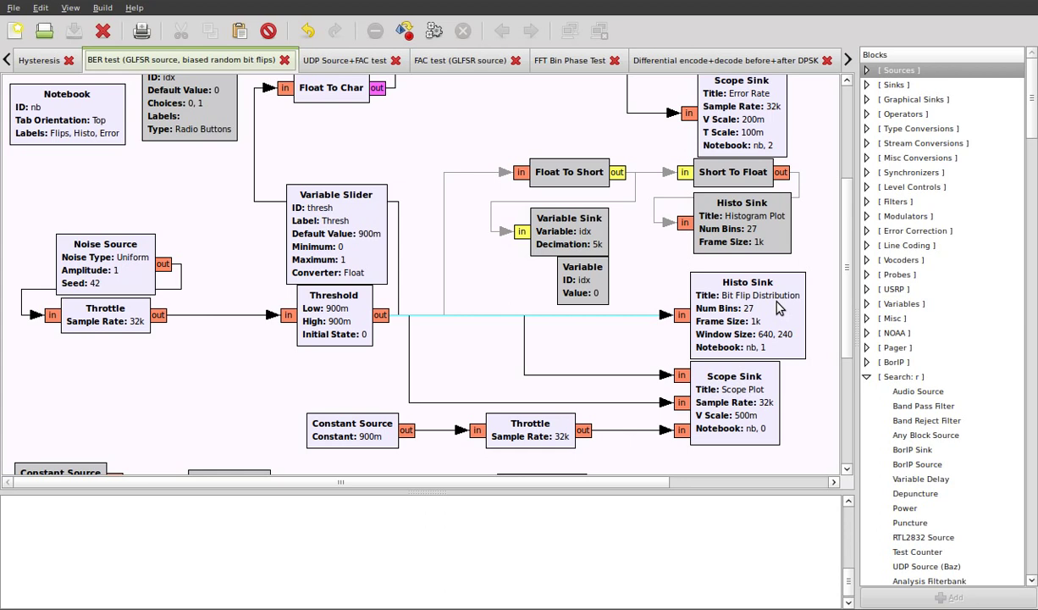
{"action": "scroll", "coordinate": [429, 170], "scroll_direction": "up", "scroll_amount": 4}
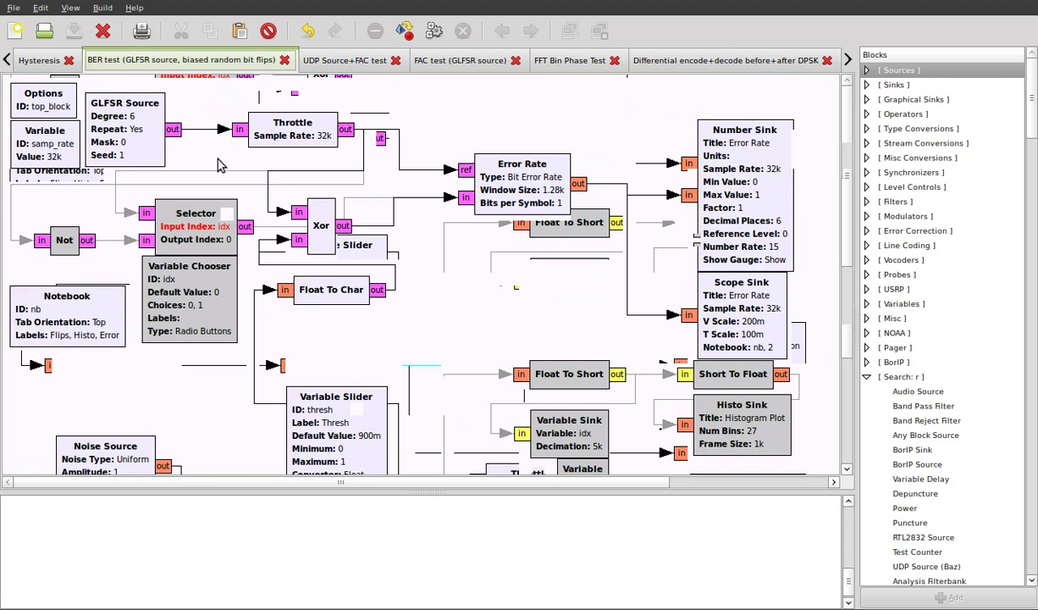
{"action": "scroll", "coordinate": [488, 280], "scroll_direction": "down", "scroll_amount": 2}
{"action": "scroll", "coordinate": [487, 281], "scroll_direction": "down", "scroll_amount": 2}
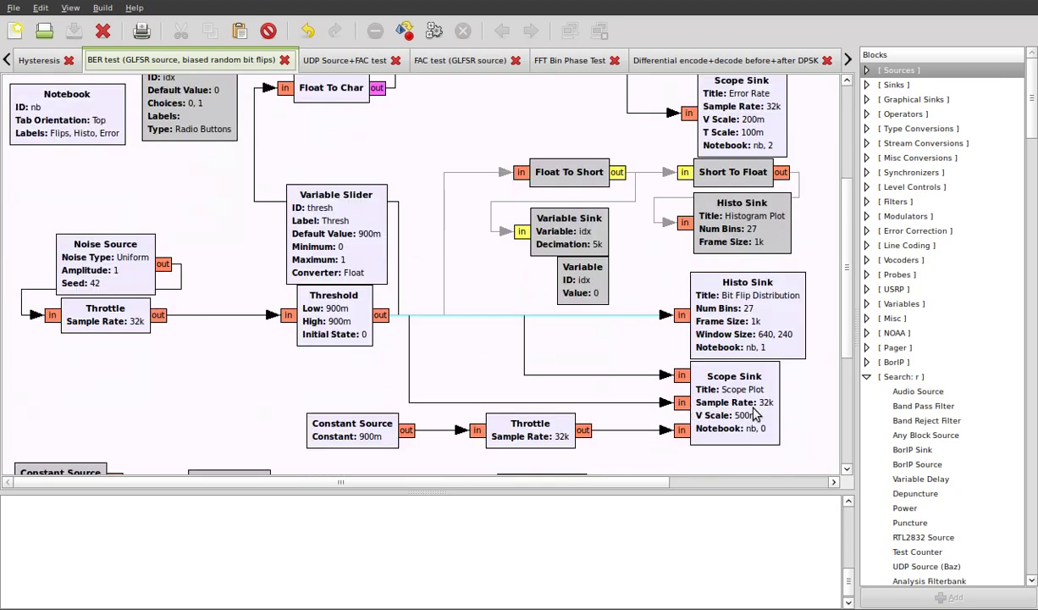
{"action": "left_click", "coordinate": [585, 374]}
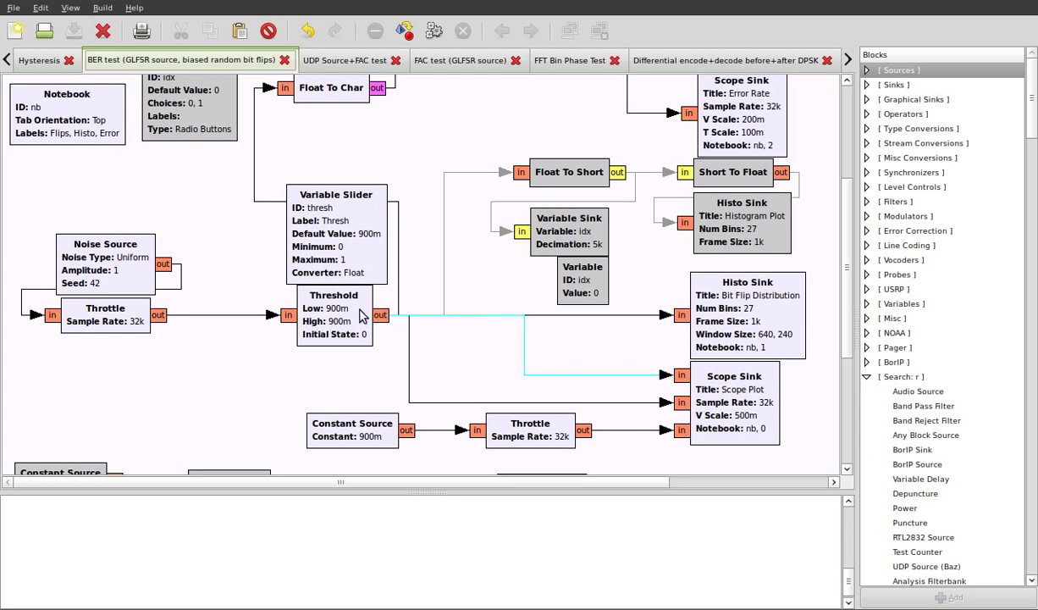
{"action": "left_click", "coordinate": [546, 404]}
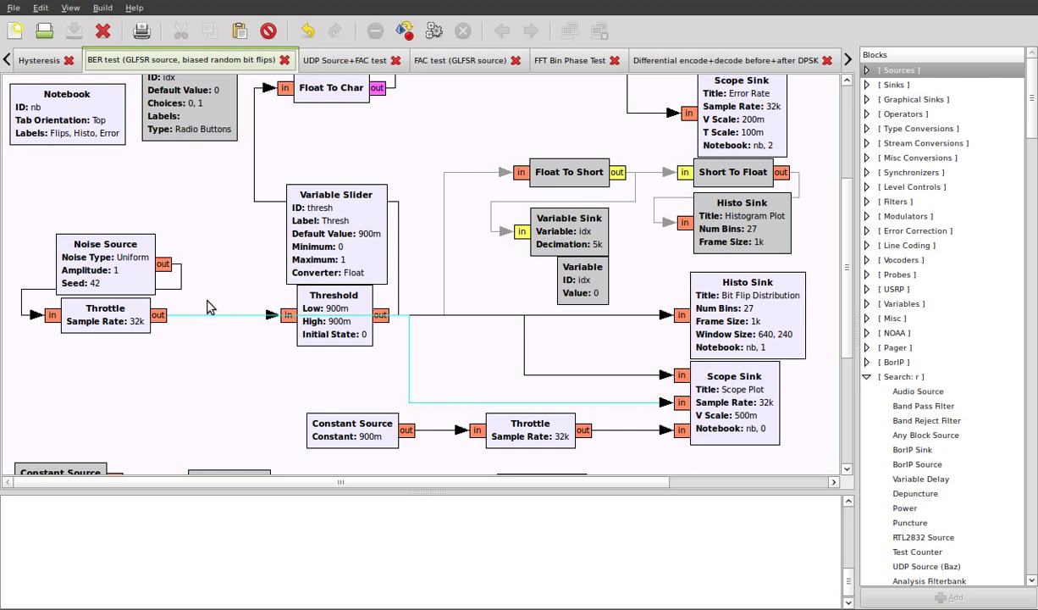
{"action": "left_click", "coordinate": [638, 432]}
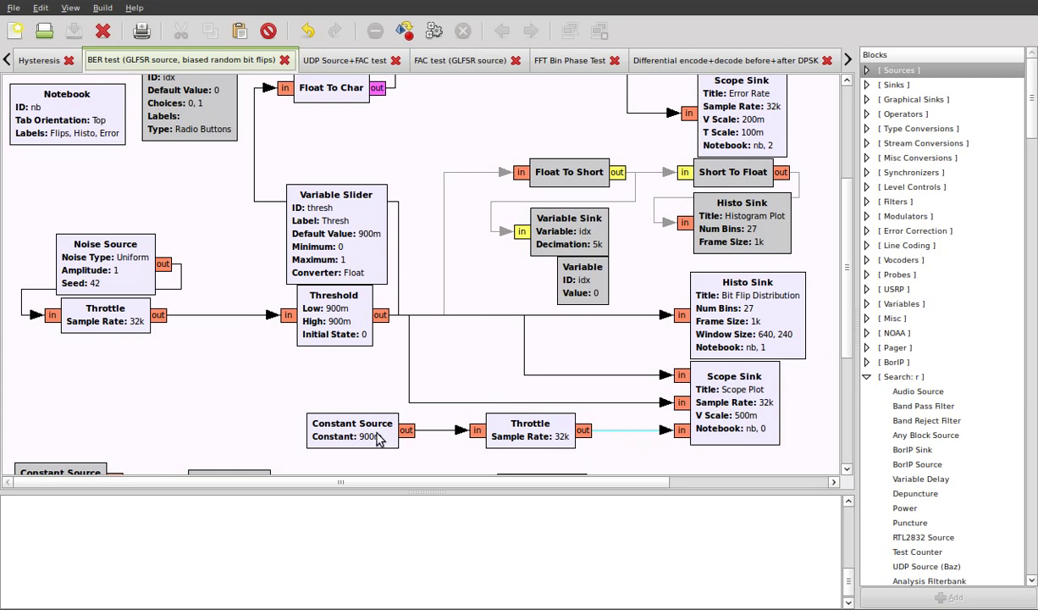
{"action": "scroll", "coordinate": [652, 379], "scroll_direction": "up", "scroll_amount": 5}
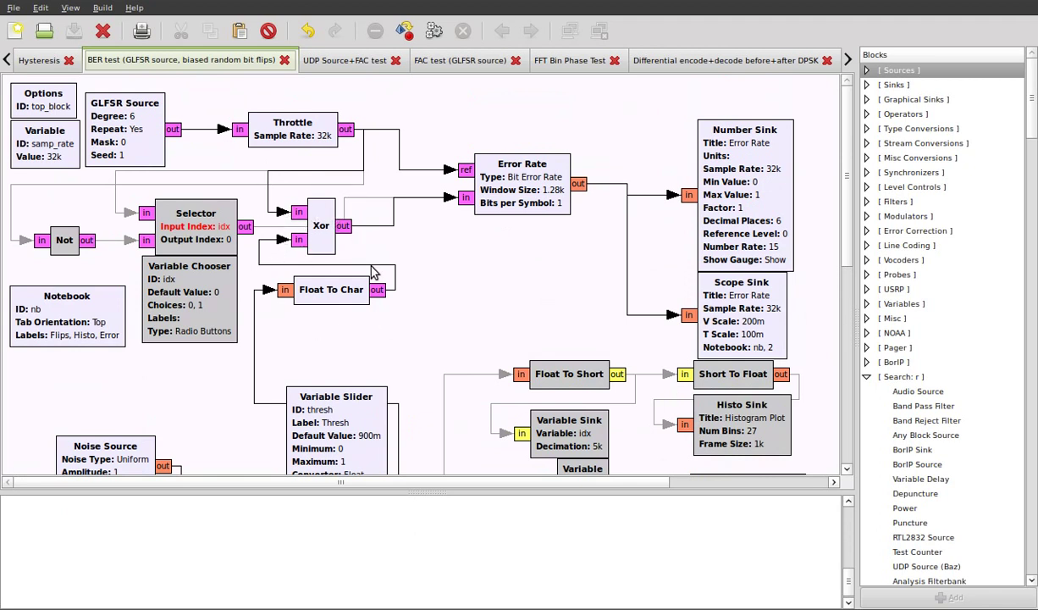
{"action": "scroll", "coordinate": [375, 277], "scroll_direction": "down", "scroll_amount": 4}
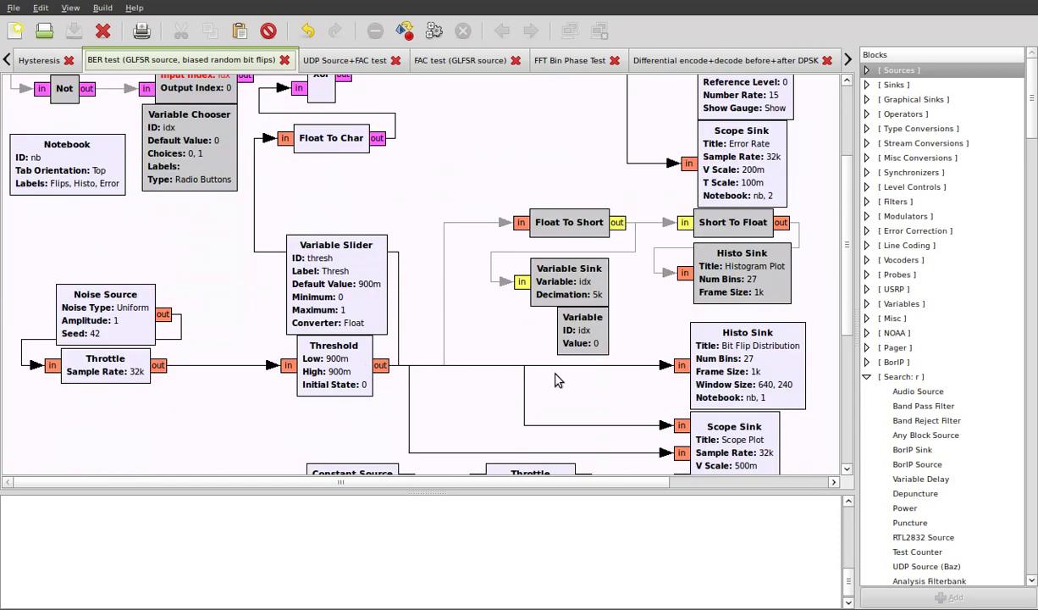
{"action": "scroll", "coordinate": [385, 357], "scroll_direction": "up", "scroll_amount": 4}
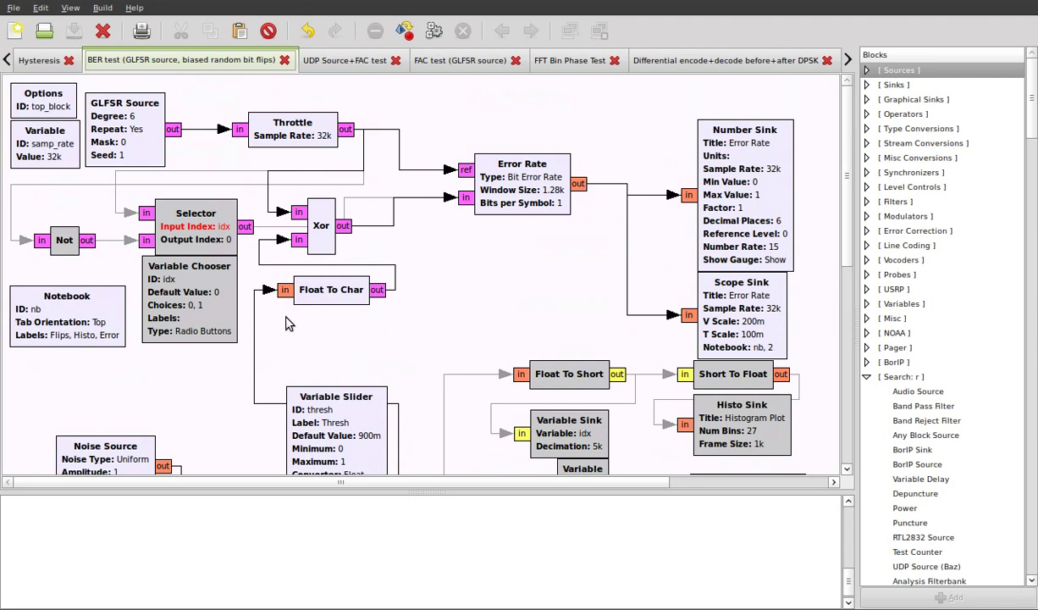
{"action": "scroll", "coordinate": [379, 337], "scroll_direction": "down", "scroll_amount": 3}
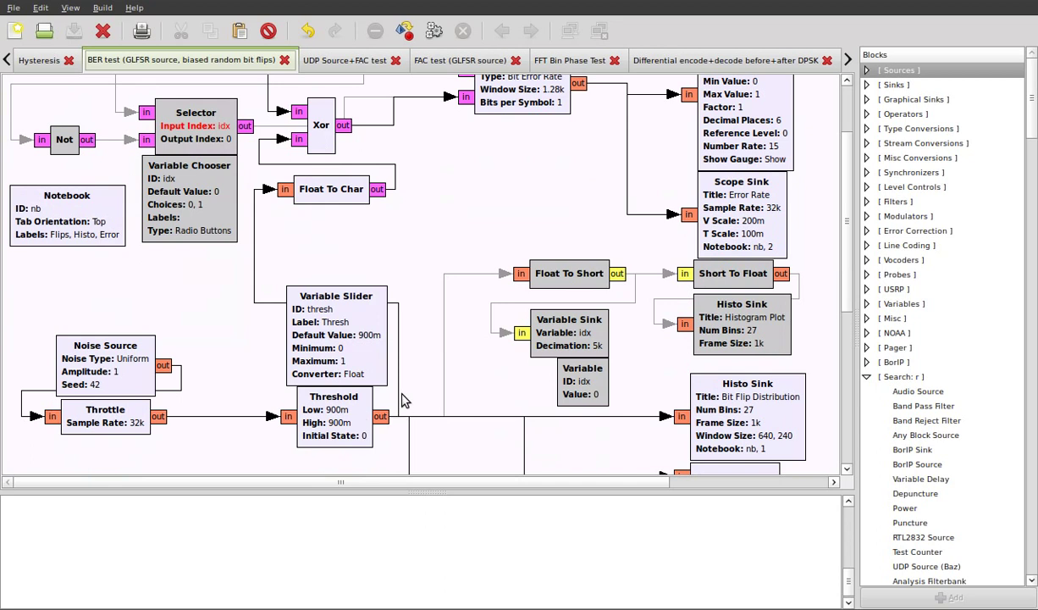
{"action": "scroll", "coordinate": [435, 215], "scroll_direction": "up", "scroll_amount": 3}
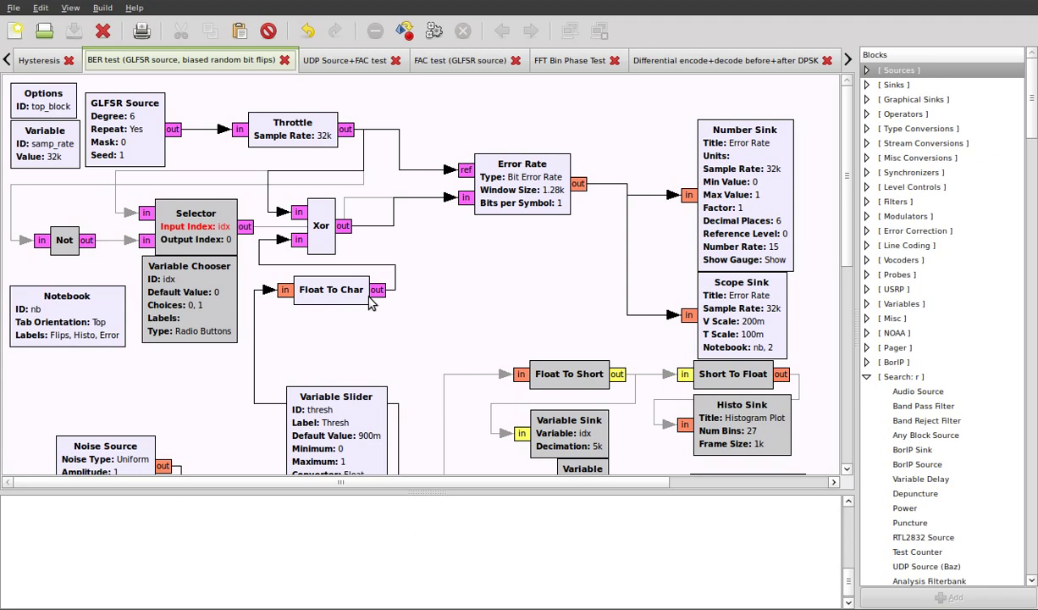
Execute the BER test flow graph, showing the scope plot and an error rate near 0.053
{"action": "left_click", "coordinate": [432, 32]}
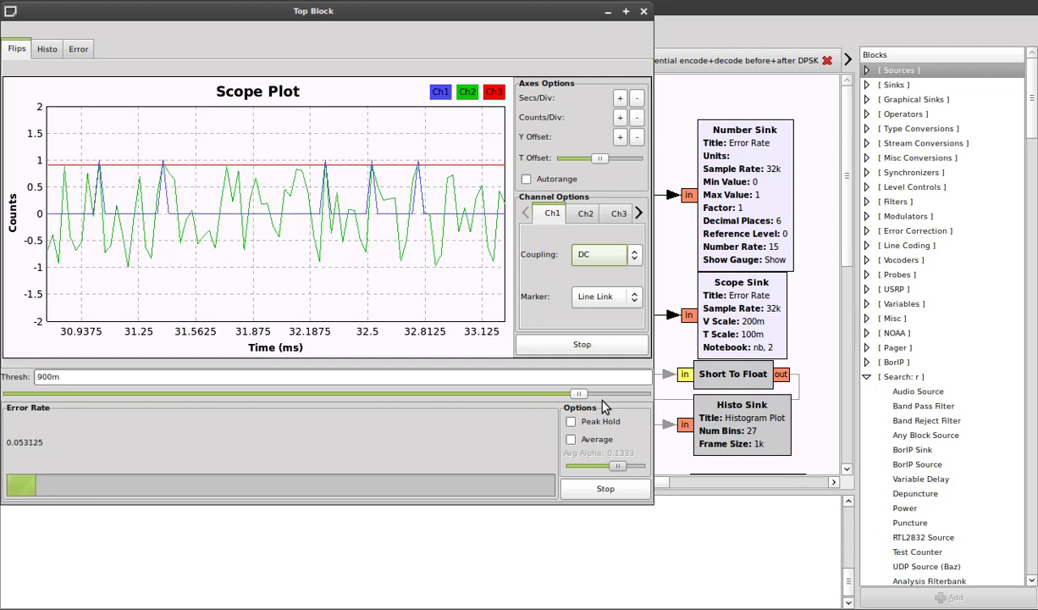
Drag the Thresh slider from 900m down to 0, pushing the error rate to about 0.49
{"action": "left_click_drag", "start_coordinate": [584, 397], "coordinate": [15, 415]}
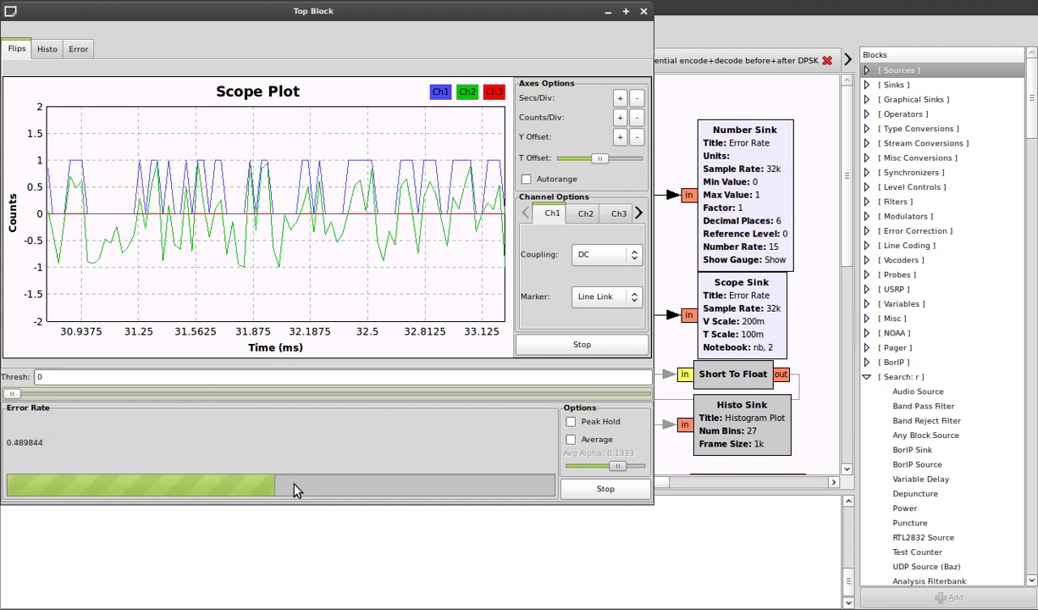
Raise the Thresh slider from 0 to 1 on the histogram view, leaving no bit flips
{"action": "left_click", "coordinate": [47, 49]}
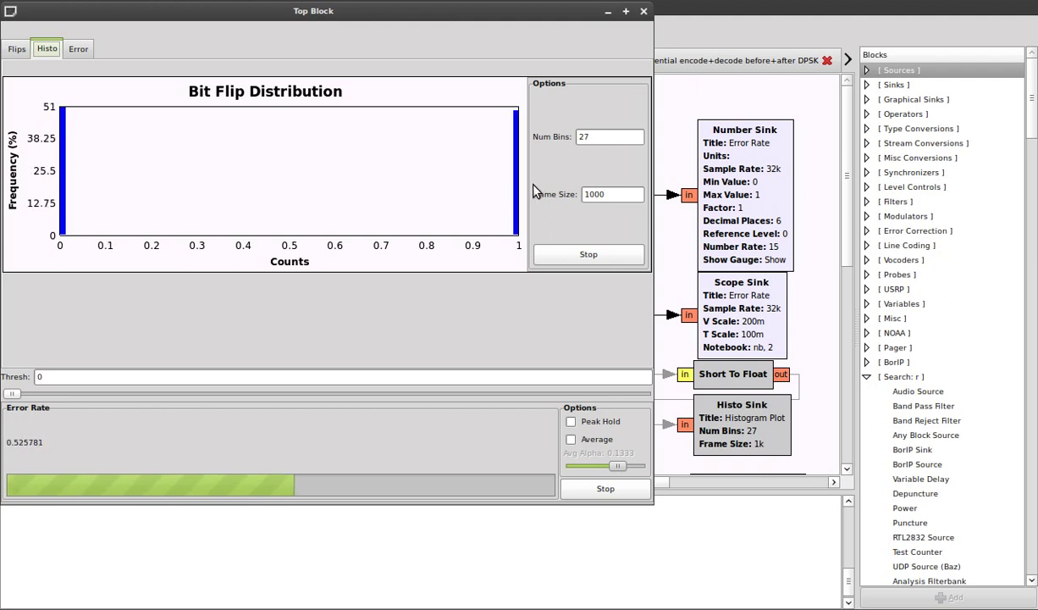
{"action": "left_click_drag", "start_coordinate": [11, 394], "coordinate": [646, 409]}
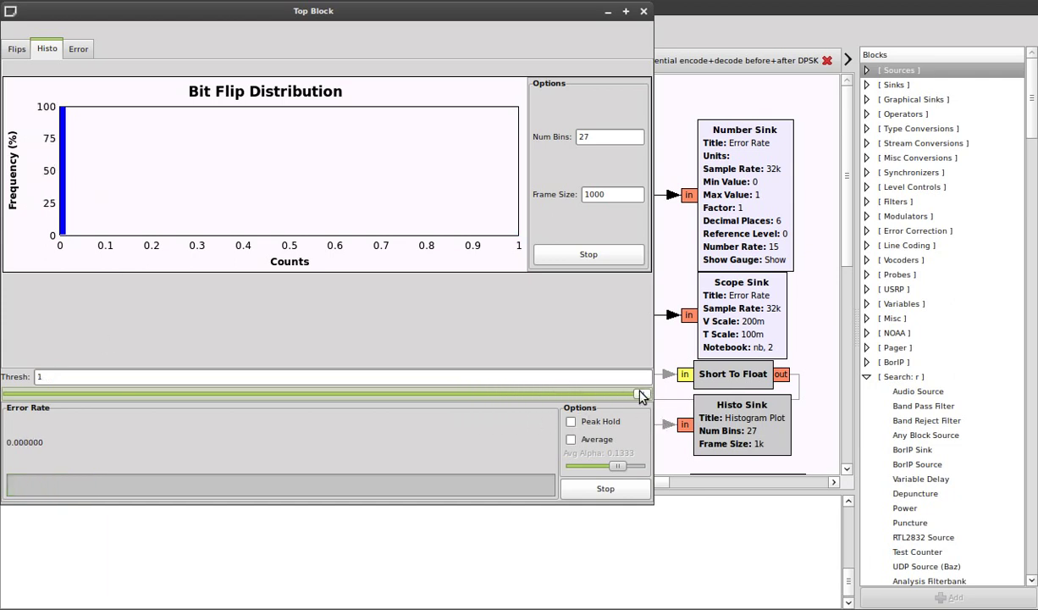
{"action": "left_click", "coordinate": [19, 51]}
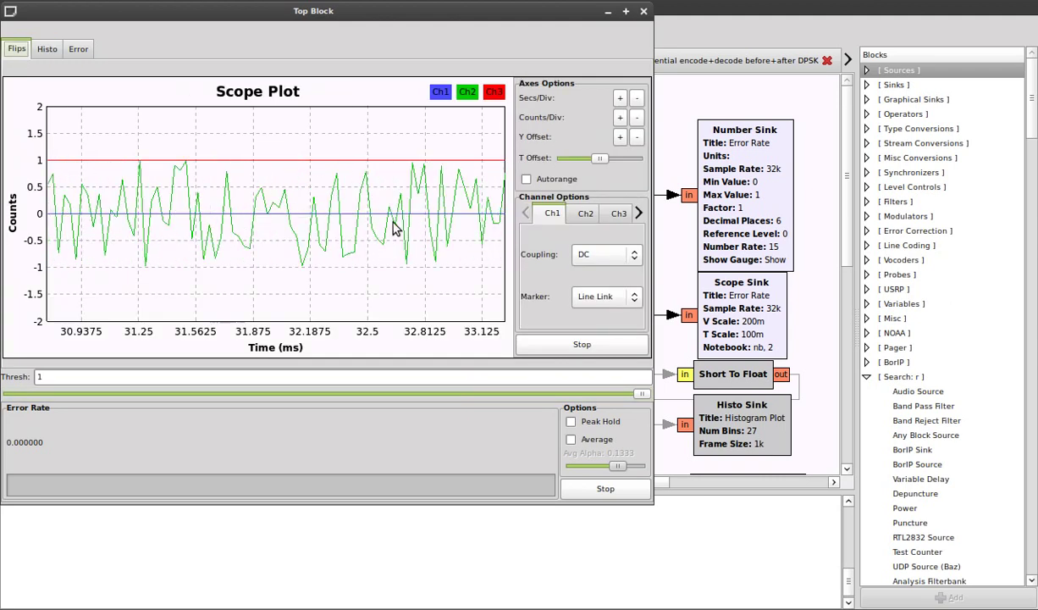
On the Error Rate plot, lower Thresh from 1 back to 0, pushing errors near 0.51
{"action": "left_click", "coordinate": [78, 51]}
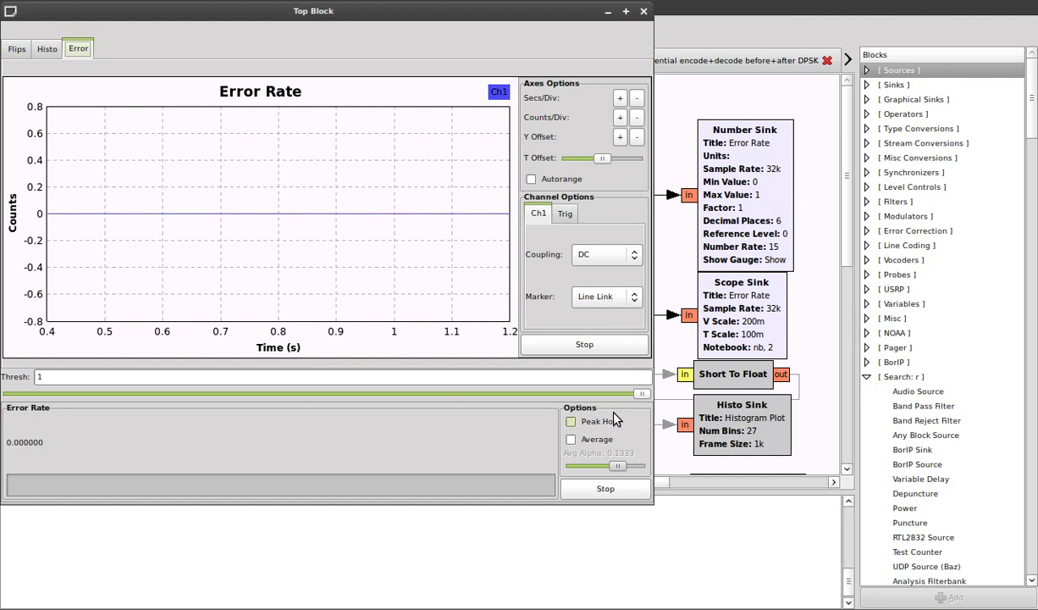
{"action": "left_click_drag", "start_coordinate": [643, 395], "coordinate": [273, 418]}
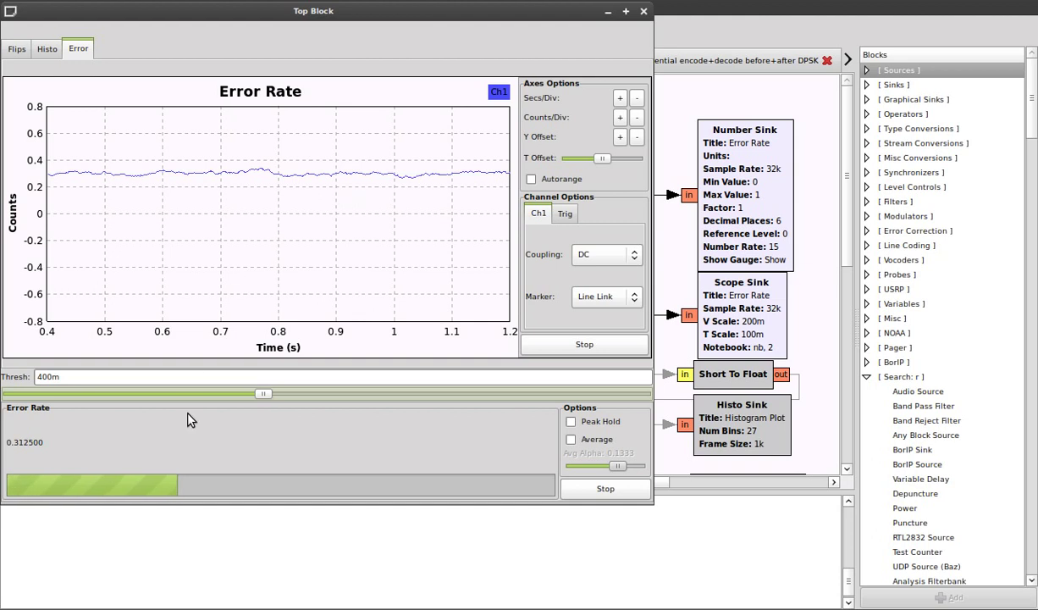
{"action": "mouse_move", "coordinate": [265, 394]}
{"action": "left_mouse_down"}
{"action": "mouse_move", "coordinate": [109, 395]}
{"action": "mouse_move", "coordinate": [10, 413]}
{"action": "left_mouse_up"}
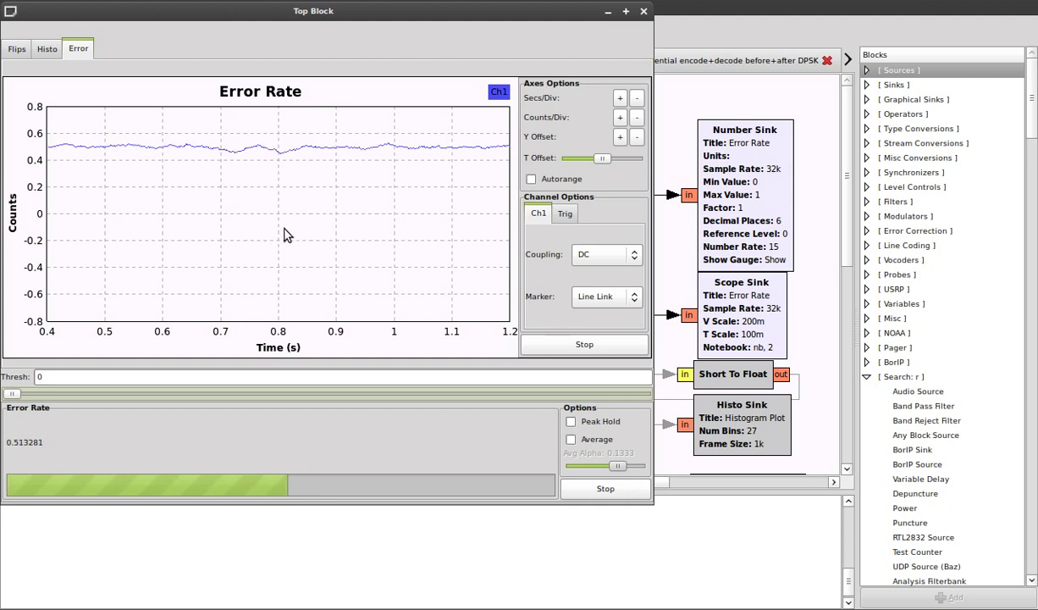
Close the Top Block window and confirm the Error Rate block keeps its 1280 window size unchanged
{"action": "left_click", "coordinate": [644, 11]}
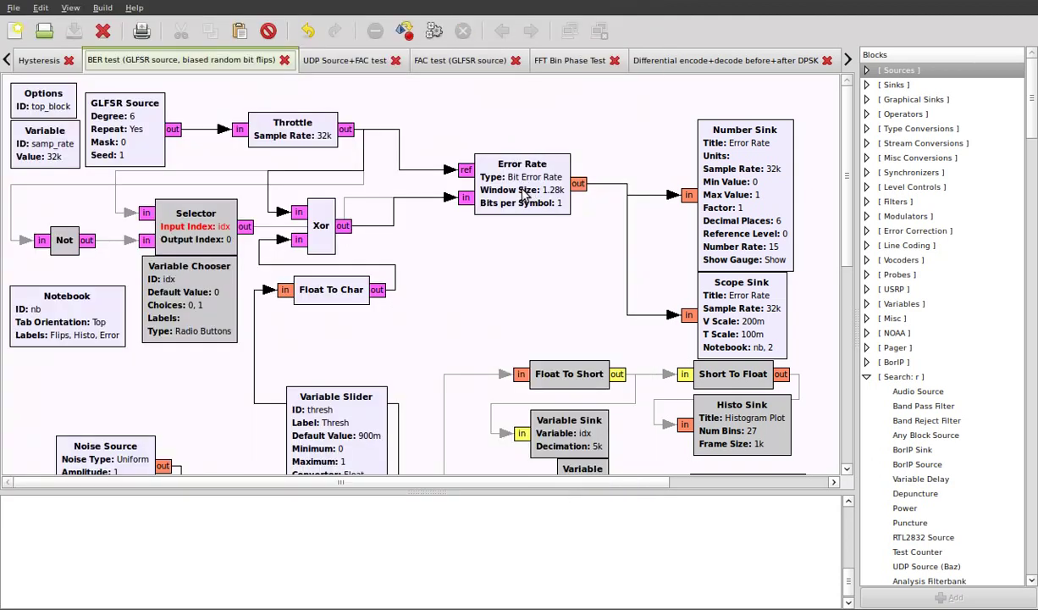
{"action": "double_click", "coordinate": [492, 183]}
{"action": "left_click_drag", "start_coordinate": [474, 182], "coordinate": [453, 181]}
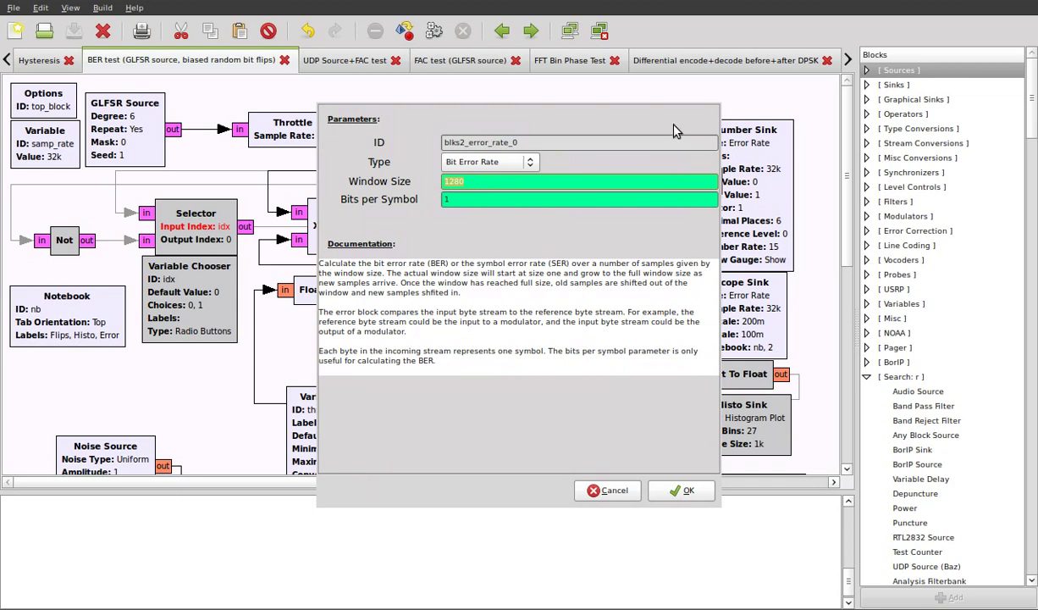
{"action": "key", "text": "Return"}
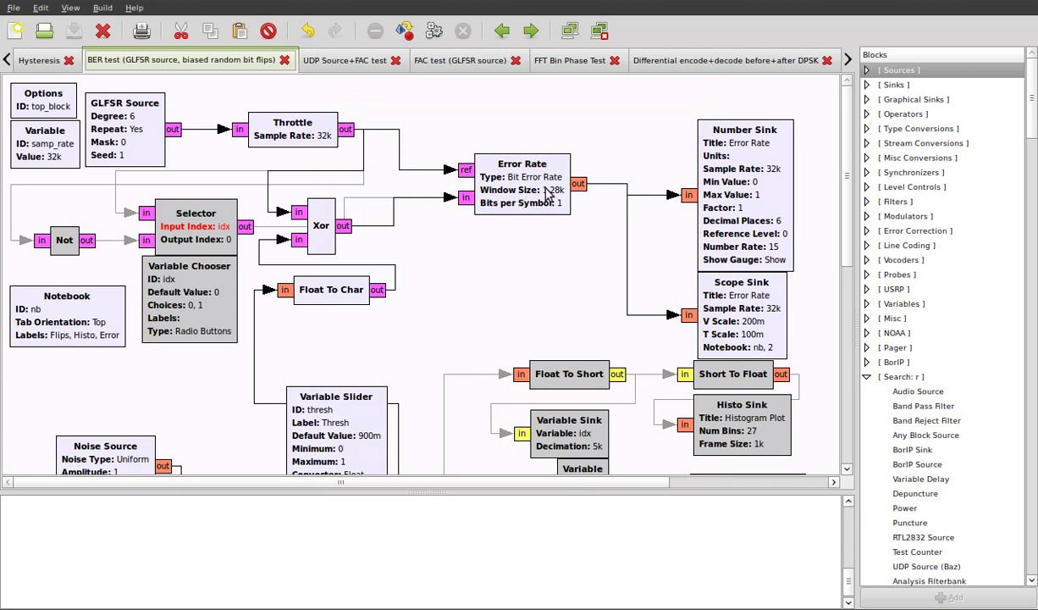
{"action": "left_click", "coordinate": [542, 277]}
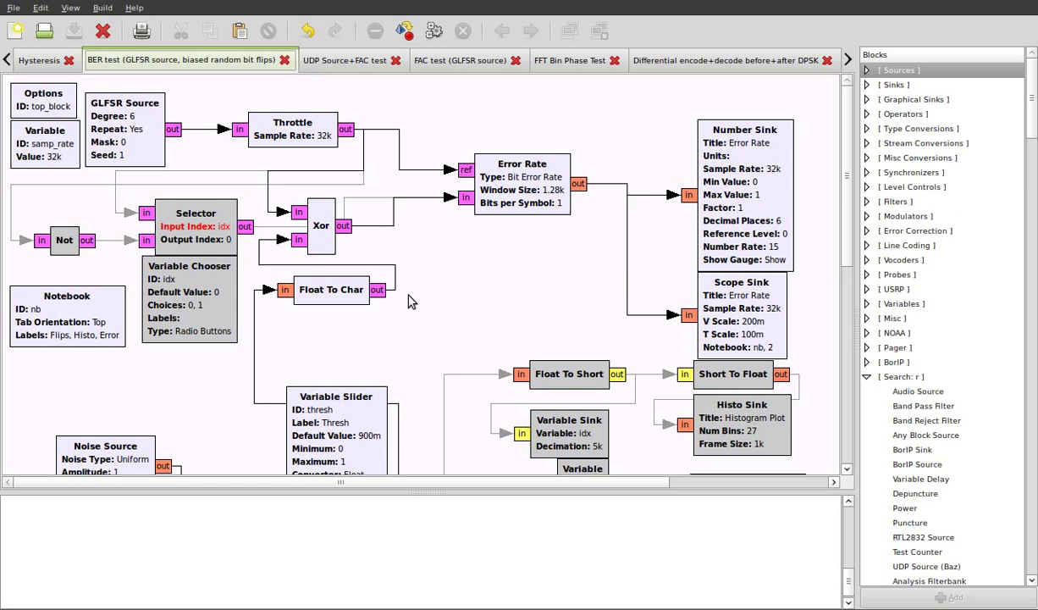
{"action": "right_click", "coordinate": [413, 221]}
{"action": "left_click", "coordinate": [405, 221]}
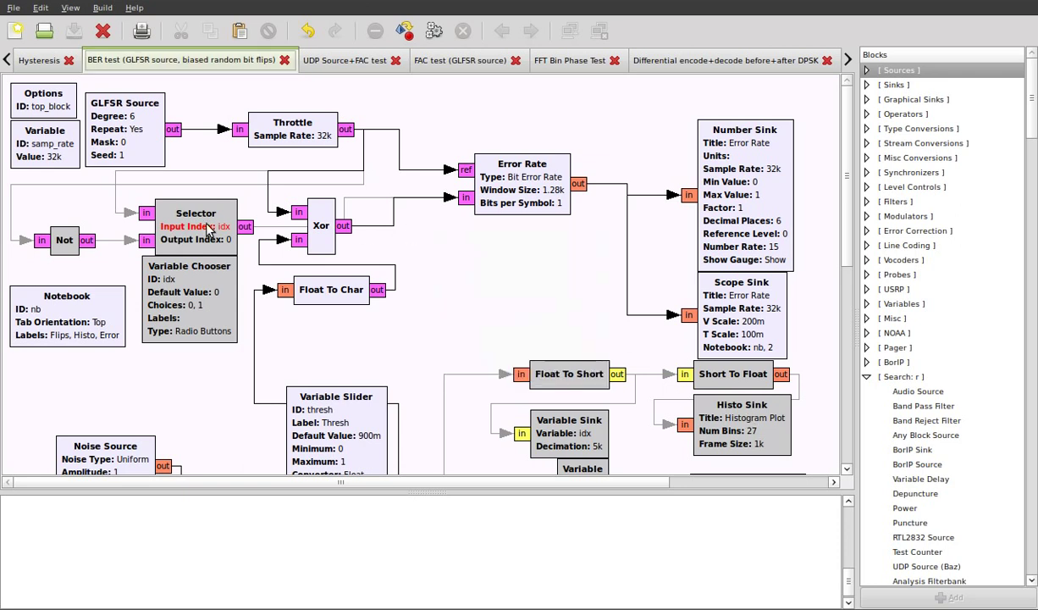